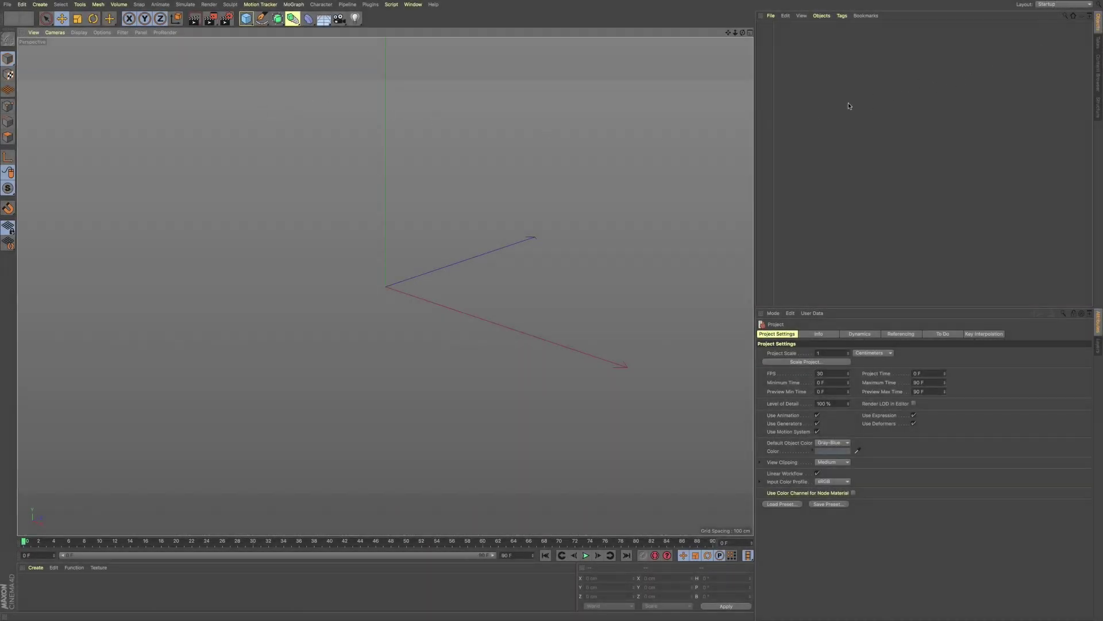
Switch the viewport to the Right orthographic view and expand the spline tool set.
{"action": "key", "text": "F3"}
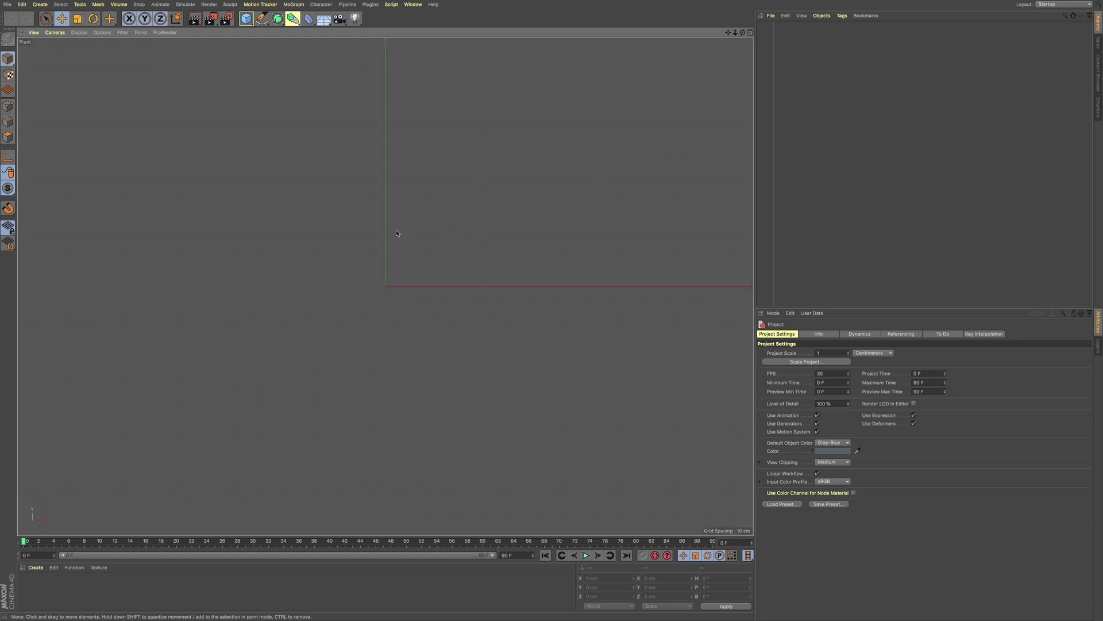
{"action": "left_click", "coordinate": [262, 18]}
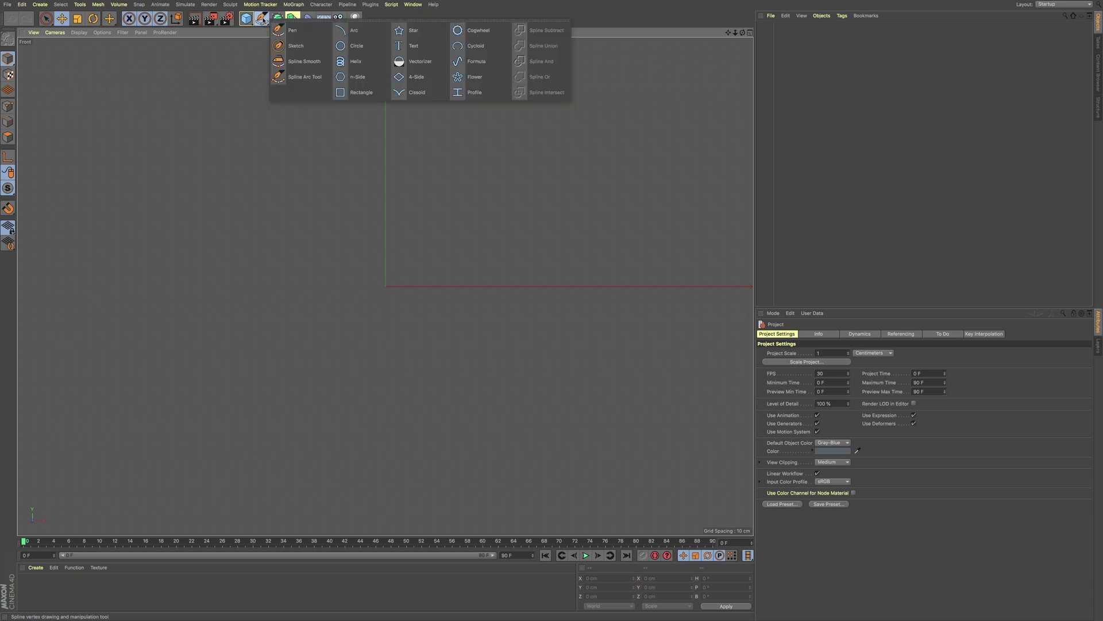
Dock the spline tools as a one-column palette beside the Objects manager and pick Pen.
{"action": "left_click", "coordinate": [269, 21]}
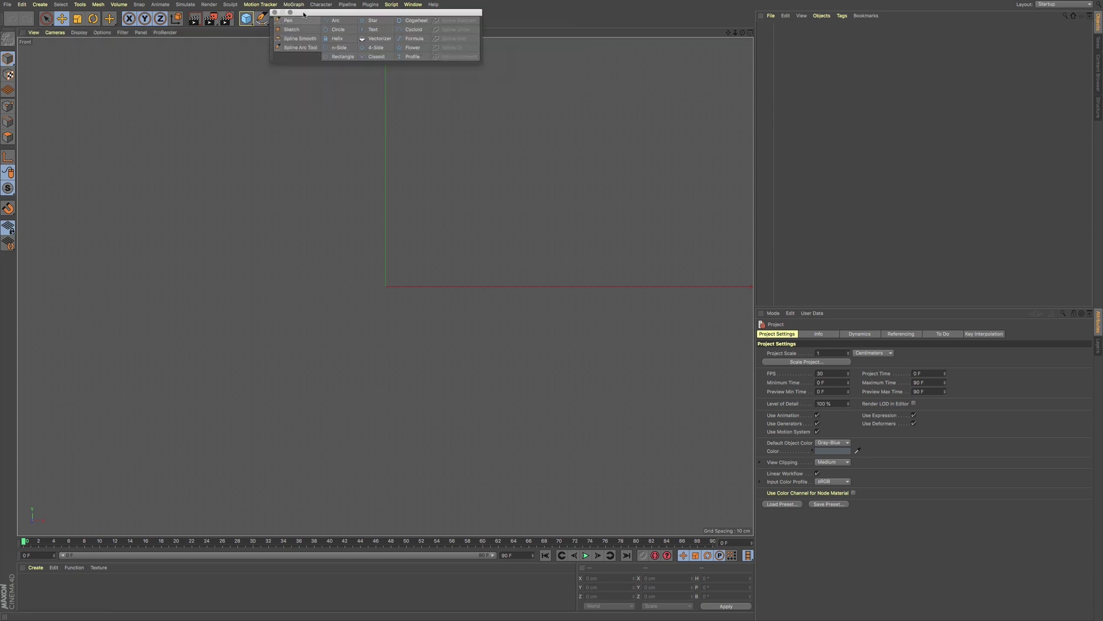
{"action": "left_click_drag", "start_coordinate": [303, 27], "coordinate": [757, 152]}
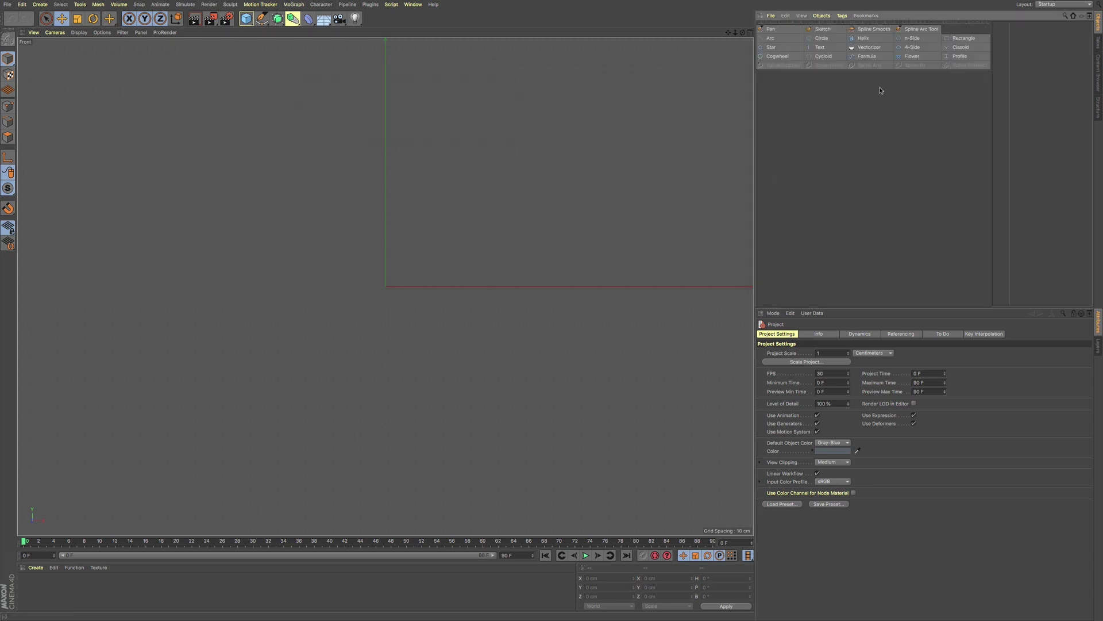
{"action": "right_click", "coordinate": [779, 23]}
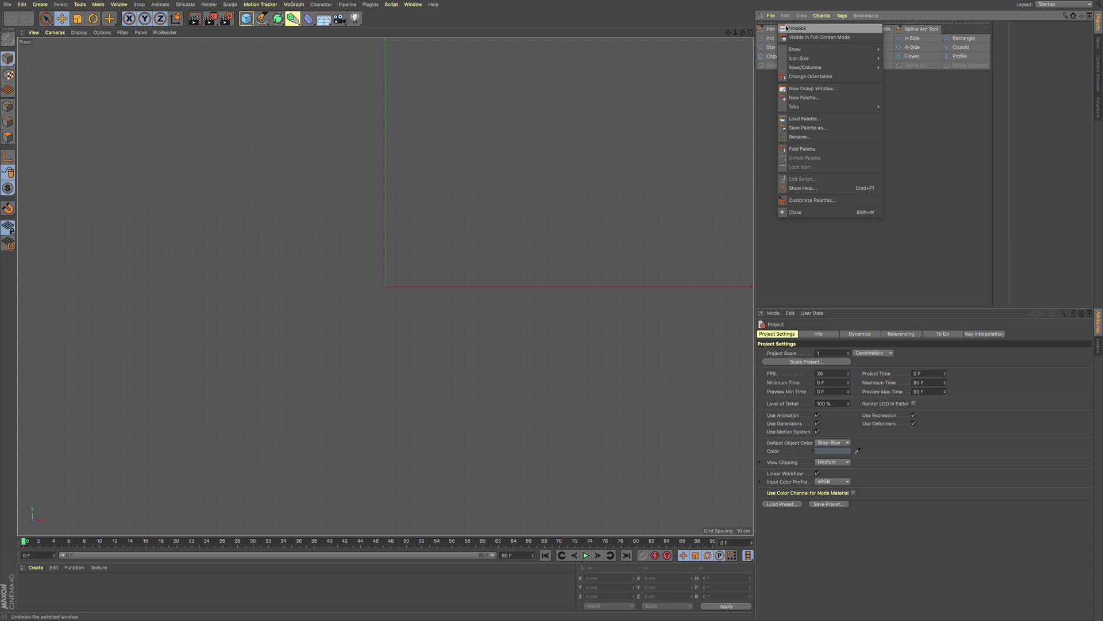
{"action": "mouse_move", "coordinate": [809, 58]}
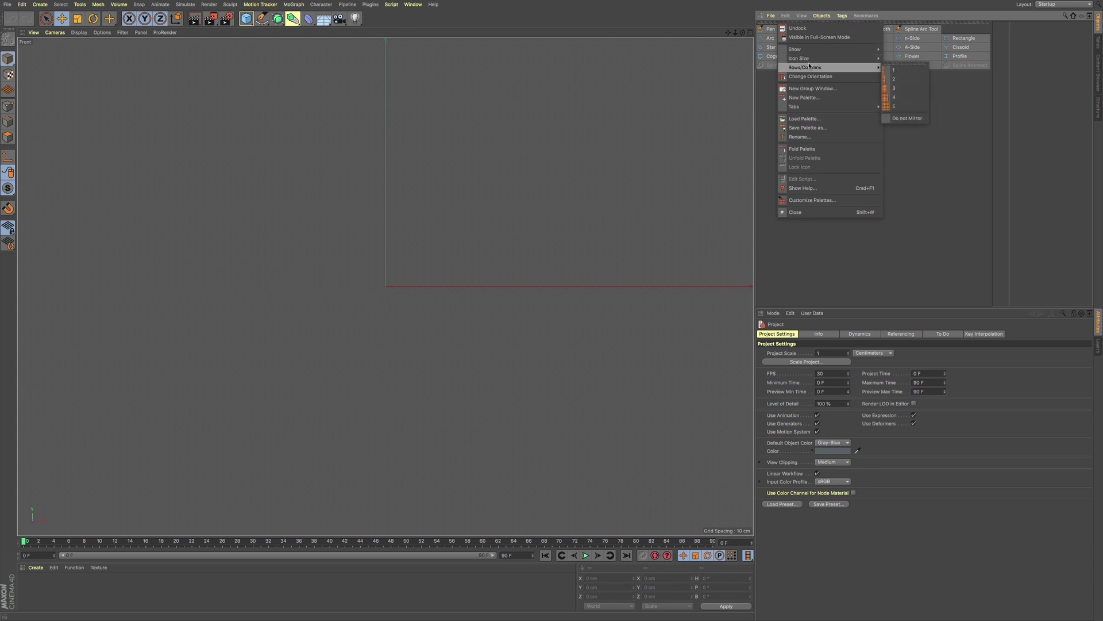
{"action": "left_click", "coordinate": [894, 70]}
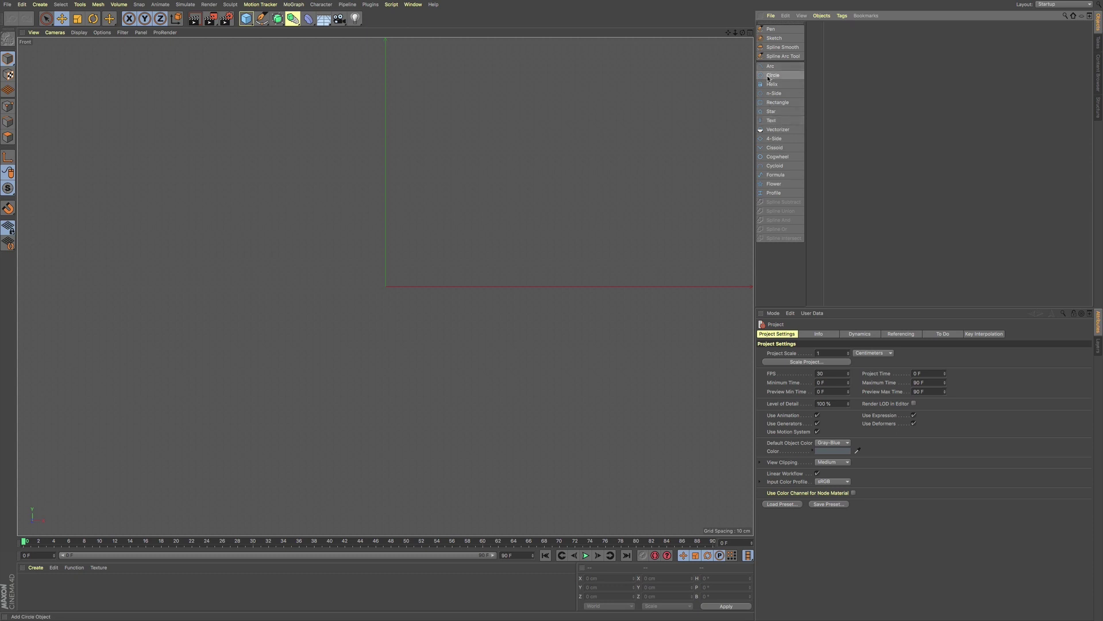
{"action": "left_click", "coordinate": [773, 31]}
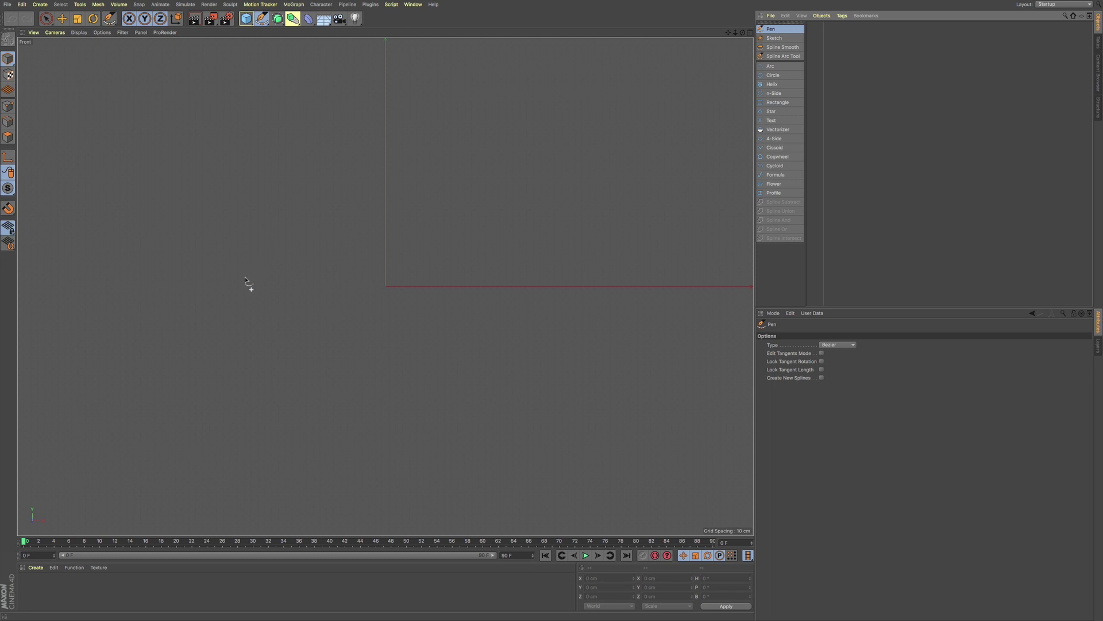
Draw a closed four-point curved Bezier spline, then undo it.
{"action": "left_click", "coordinate": [244, 281]}
{"action": "left_click_drag", "start_coordinate": [379, 191], "coordinate": [437, 215]}
{"action": "left_click_drag", "start_coordinate": [524, 292], "coordinate": [524, 350]}
{"action": "left_click_drag", "start_coordinate": [436, 384], "coordinate": [372, 390]}
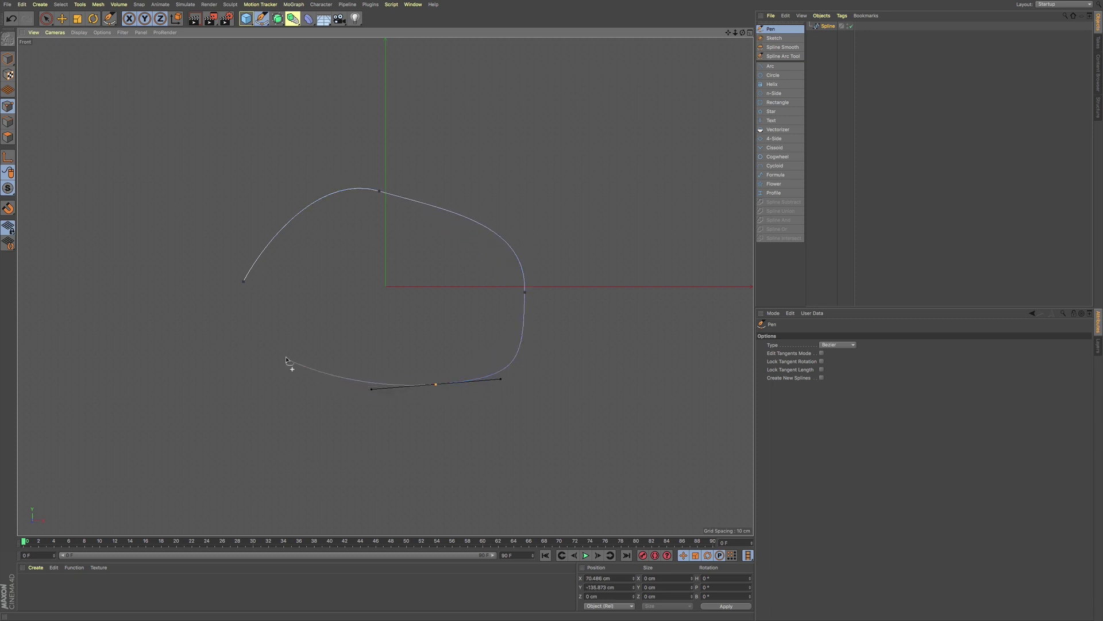
{"action": "left_click", "coordinate": [244, 284]}
{"action": "key", "text": "ctrl+z"}
{"action": "key", "text": "ctrl+z"}
{"action": "key", "text": "ctrl+z"}
{"action": "key", "text": "ctrl+z"}
{"action": "key", "text": "ctrl+z"}
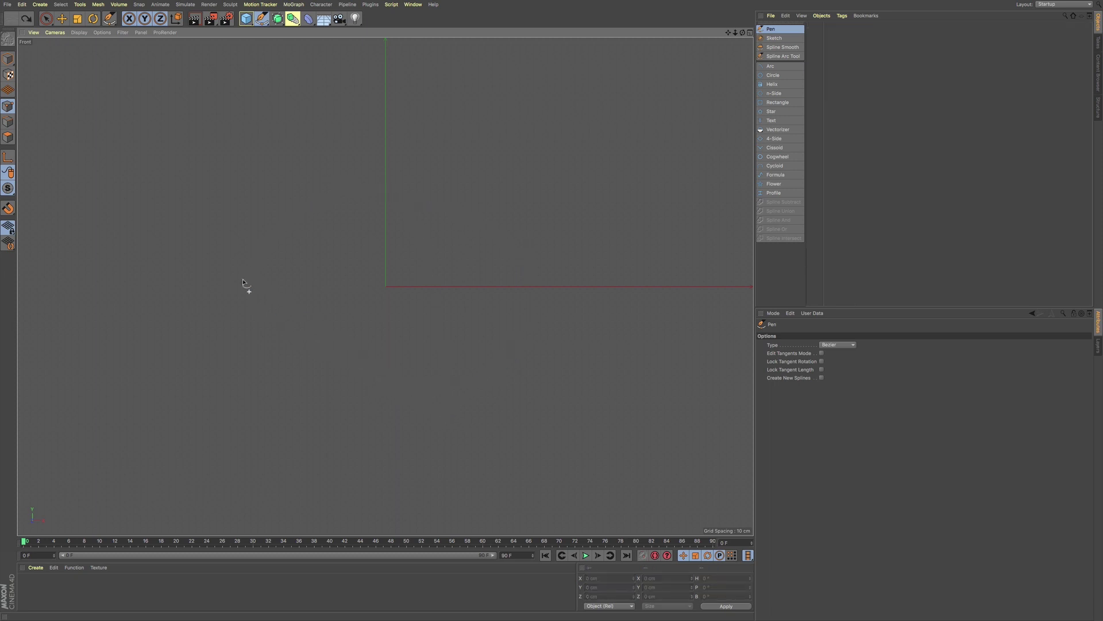
Draw a closed four-corner straight-edged spline with the Pen.
{"action": "left_click", "coordinate": [246, 280]}
{"action": "left_click", "coordinate": [473, 177]}
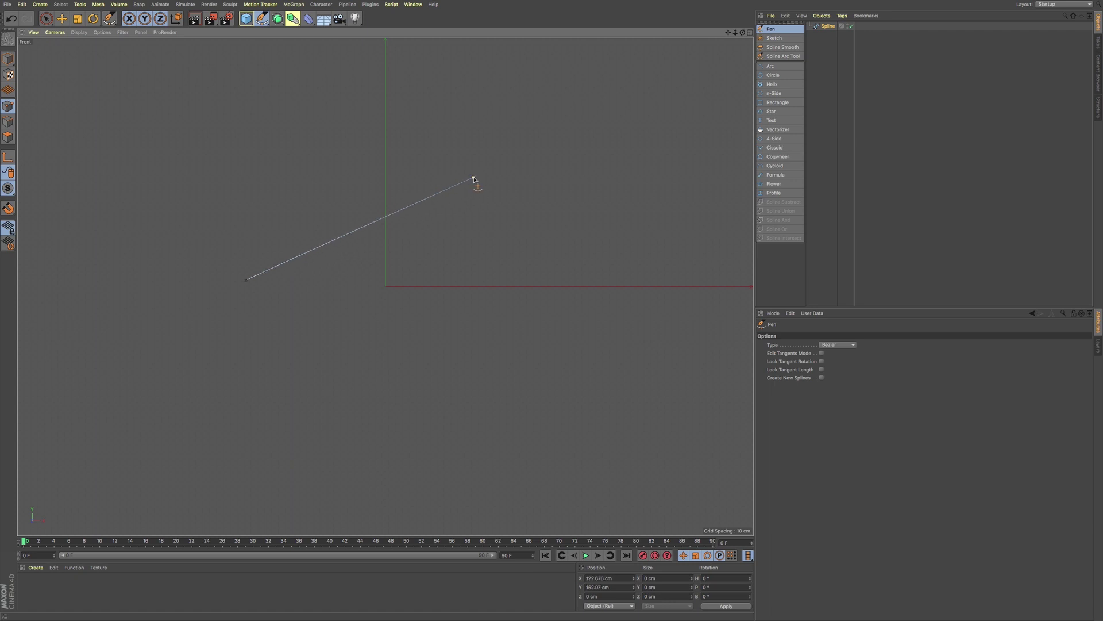
{"action": "left_click", "coordinate": [561, 331]}
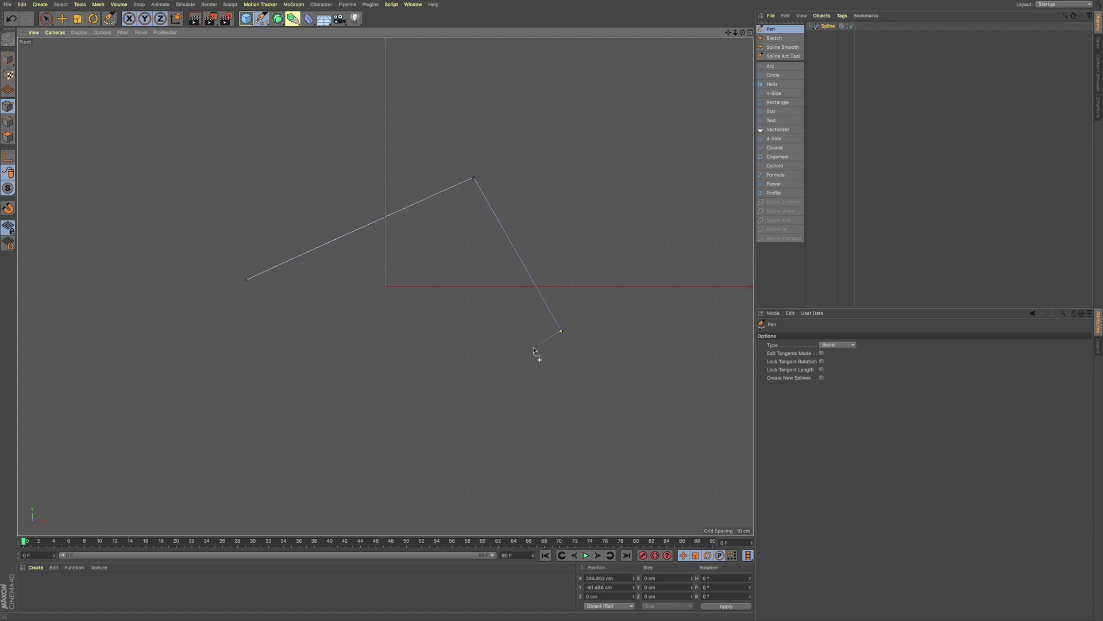
{"action": "left_click", "coordinate": [405, 412]}
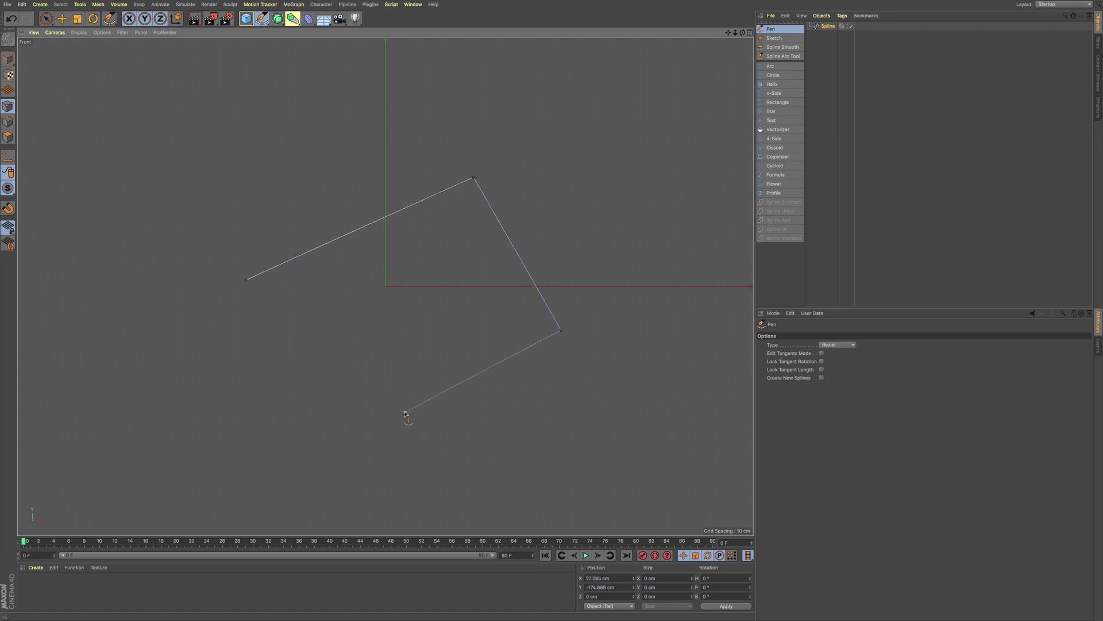
{"action": "left_click", "coordinate": [246, 281]}
Undo the polygon and draw a closed four-point curved Bezier loop.
{"action": "key", "text": "ctrl+z"}
{"action": "key", "text": "ctrl+z"}
{"action": "key", "text": "ctrl+z"}
{"action": "key", "text": "ctrl+z"}
{"action": "key", "text": "ctrl+z"}
{"action": "key", "text": "ctrl+z"}
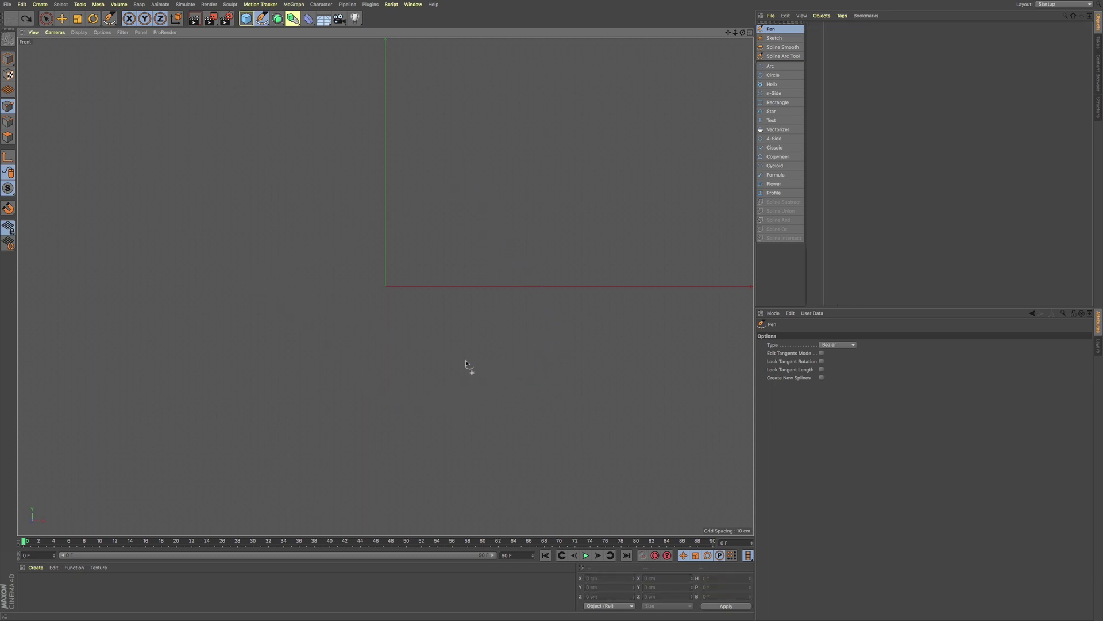
{"action": "left_click_drag", "start_coordinate": [254, 308], "coordinate": [264, 274]}
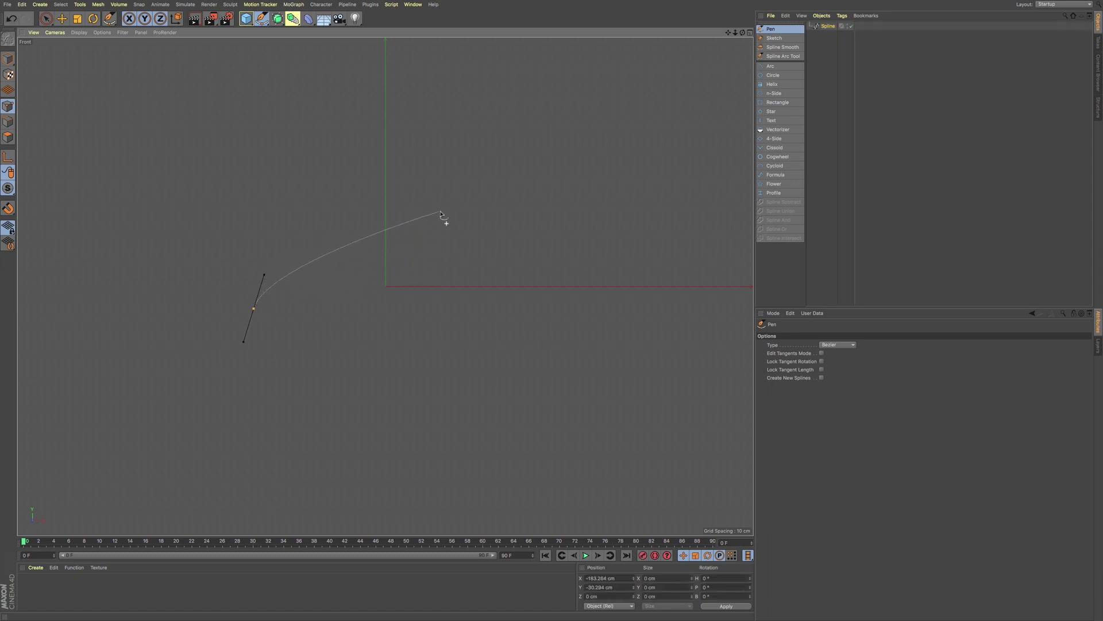
{"action": "left_click_drag", "start_coordinate": [440, 213], "coordinate": [502, 247]}
{"action": "left_click_drag", "start_coordinate": [520, 340], "coordinate": [494, 372]}
{"action": "left_click_drag", "start_coordinate": [335, 402], "coordinate": [286, 386]}
{"action": "left_click", "coordinate": [254, 309]}
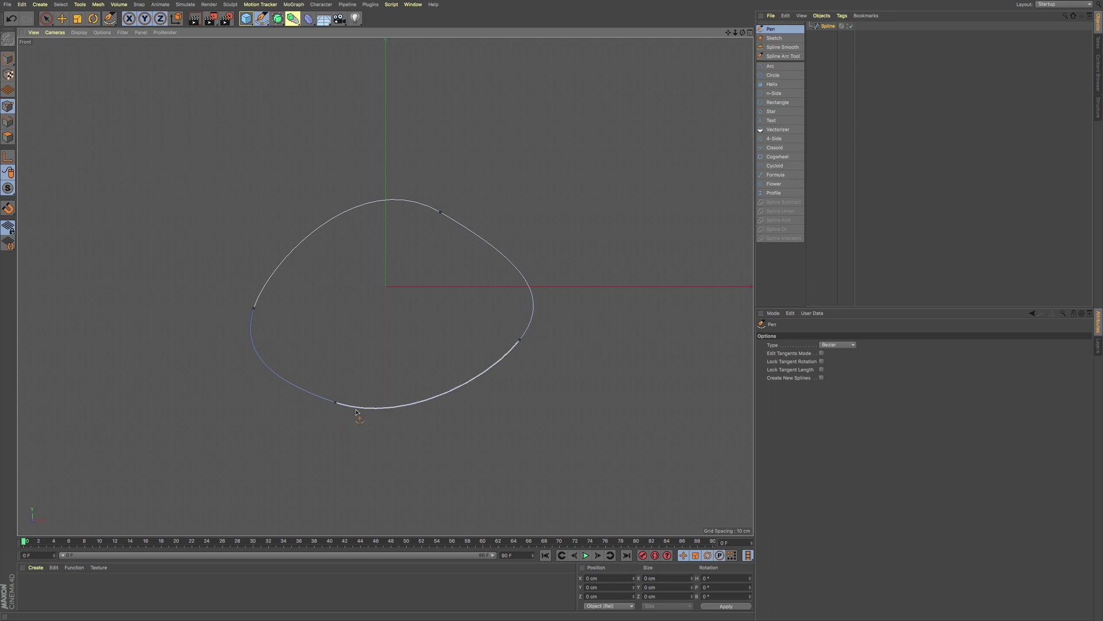
Add a bottom point and nudge the loop's points into a rounder outline.
{"action": "left_click", "coordinate": [333, 400]}
{"action": "left_click_drag", "start_coordinate": [335, 403], "coordinate": [347, 408]}
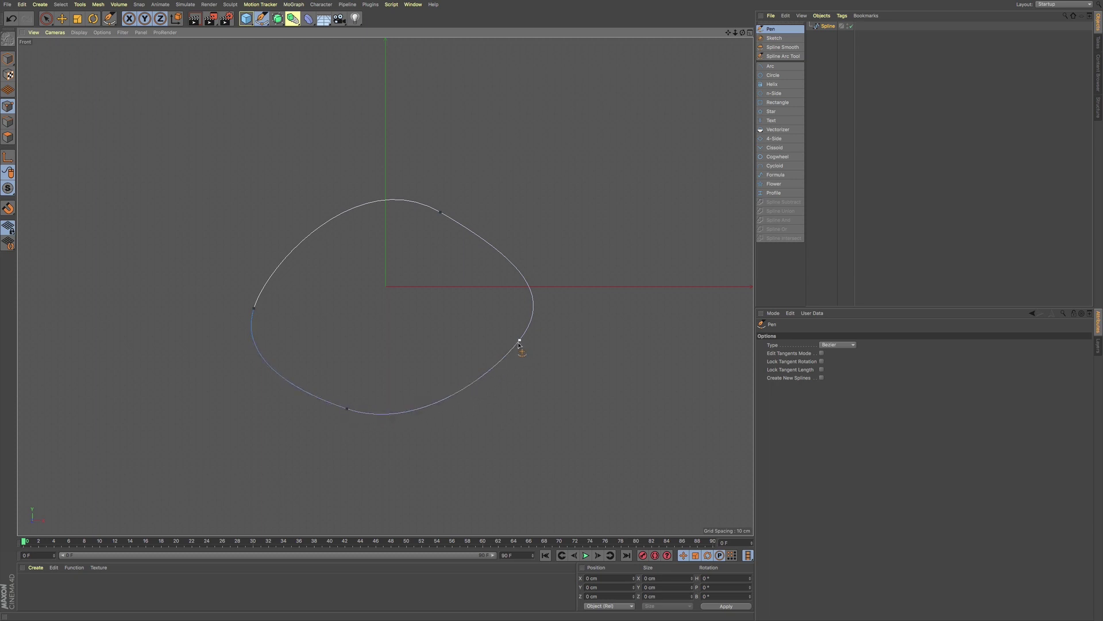
{"action": "left_click_drag", "start_coordinate": [519, 339], "coordinate": [519, 345]}
{"action": "left_click_drag", "start_coordinate": [440, 218], "coordinate": [440, 227]}
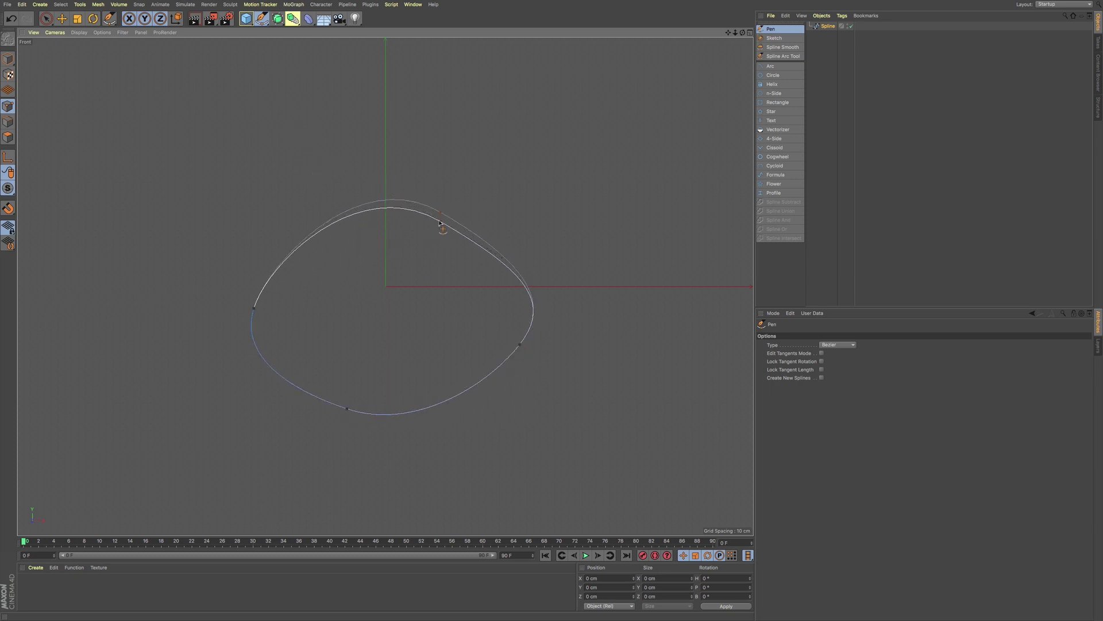
{"action": "left_click_drag", "start_coordinate": [254, 309], "coordinate": [257, 300]}
{"action": "left_click_drag", "start_coordinate": [347, 410], "coordinate": [354, 420]}
{"action": "left_click_drag", "start_coordinate": [520, 345], "coordinate": [524, 355]}
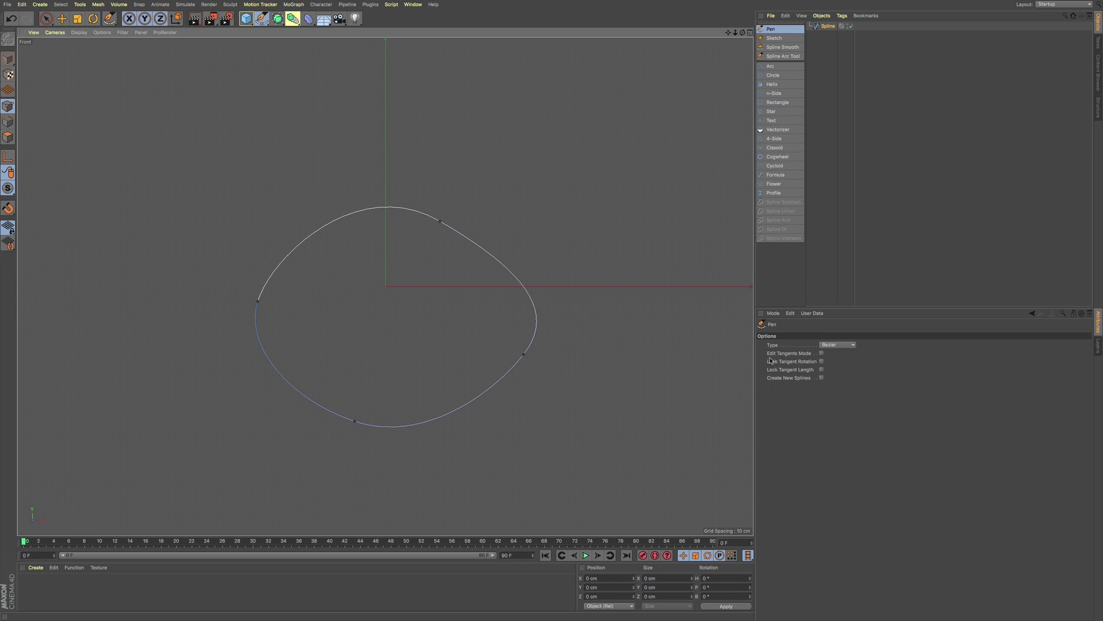
Enable Edit Tangents Mode and reshape the right point's tangents using rotation and length locks.
{"action": "left_click", "coordinate": [821, 353]}
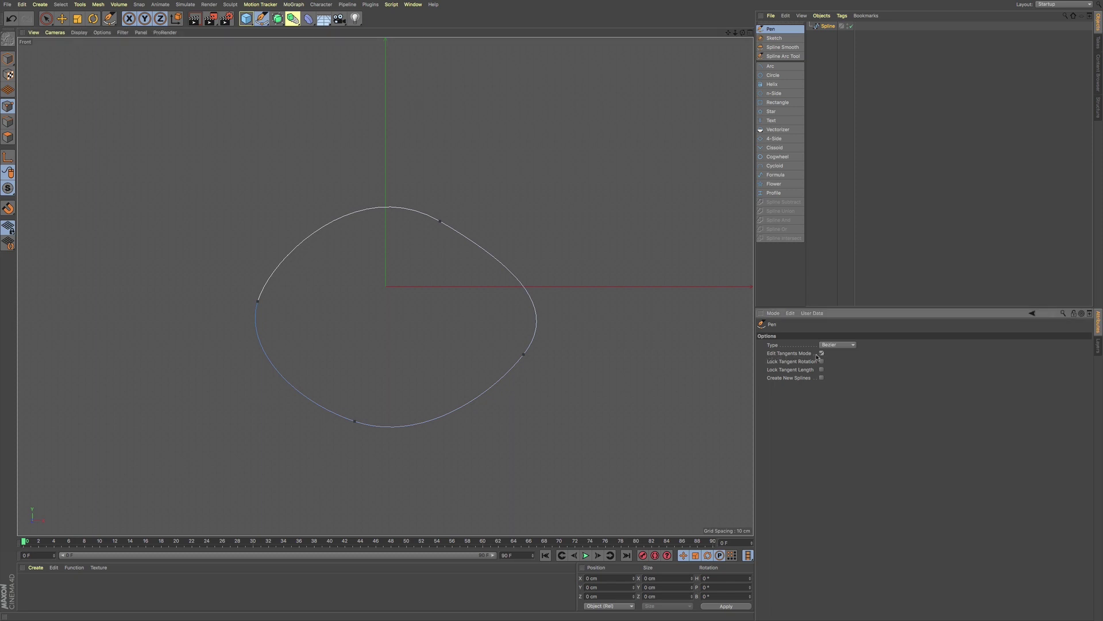
{"action": "left_click_drag", "start_coordinate": [524, 355], "coordinate": [541, 319]}
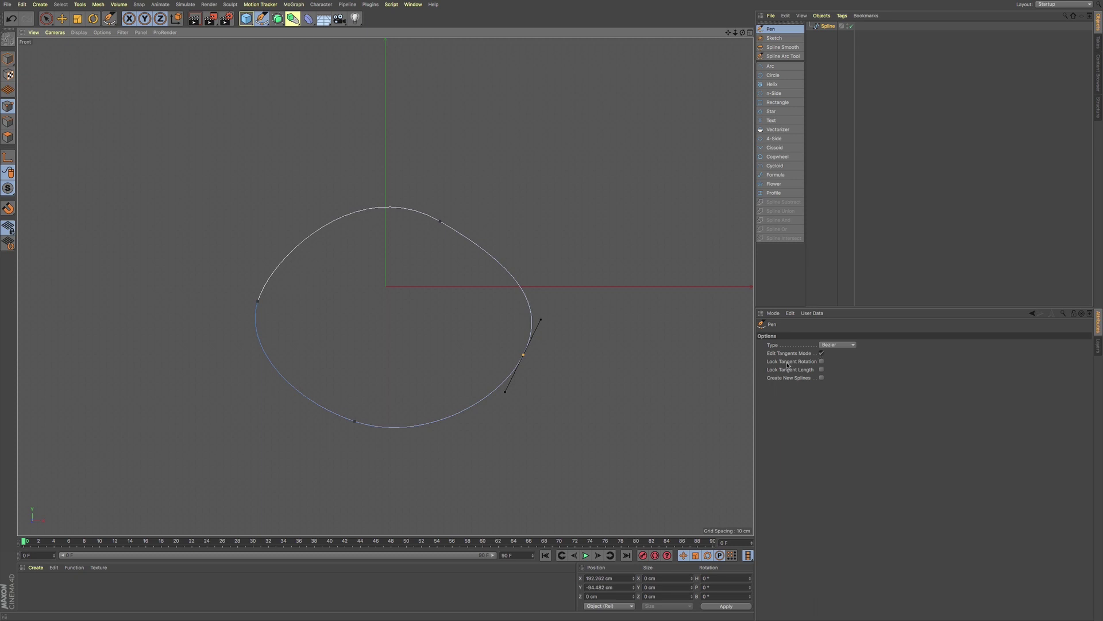
{"action": "left_click", "coordinate": [822, 361]}
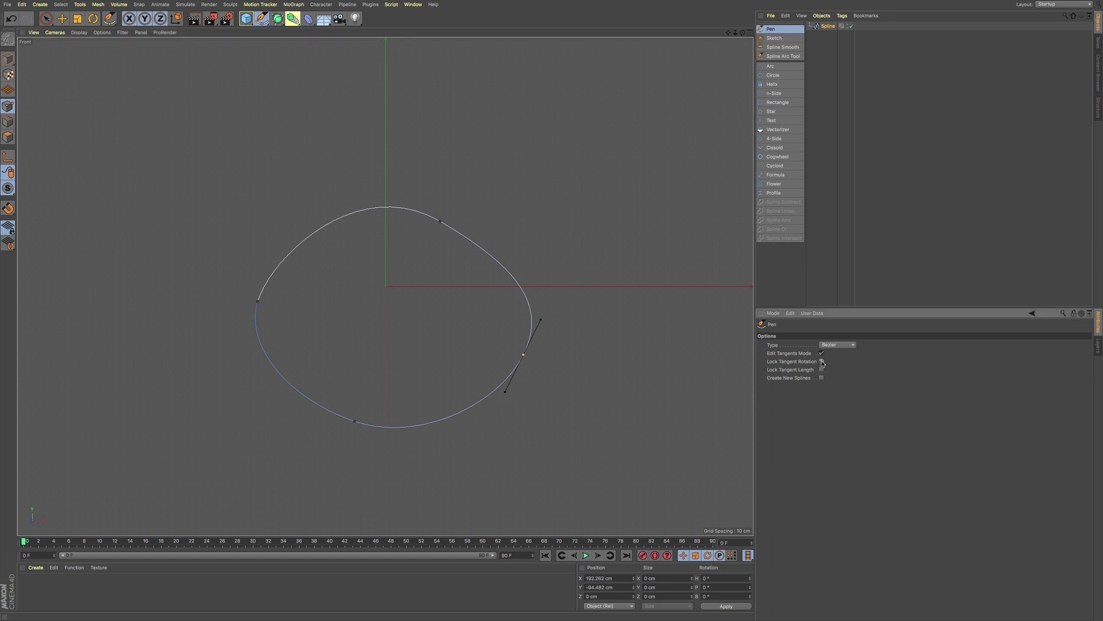
{"action": "mouse_move", "coordinate": [540, 320]}
{"action": "left_mouse_down"}
{"action": "mouse_move", "coordinate": [564, 281]}
{"action": "mouse_move", "coordinate": [540, 325]}
{"action": "mouse_move", "coordinate": [554, 287]}
{"action": "mouse_move", "coordinate": [544, 313]}
{"action": "mouse_move", "coordinate": [561, 305]}
{"action": "mouse_move", "coordinate": [543, 297]}
{"action": "mouse_move", "coordinate": [569, 315]}
{"action": "mouse_move", "coordinate": [541, 301]}
{"action": "mouse_move", "coordinate": [536, 310]}
{"action": "mouse_move", "coordinate": [569, 301]}
{"action": "mouse_move", "coordinate": [562, 320]}
{"action": "left_mouse_up"}
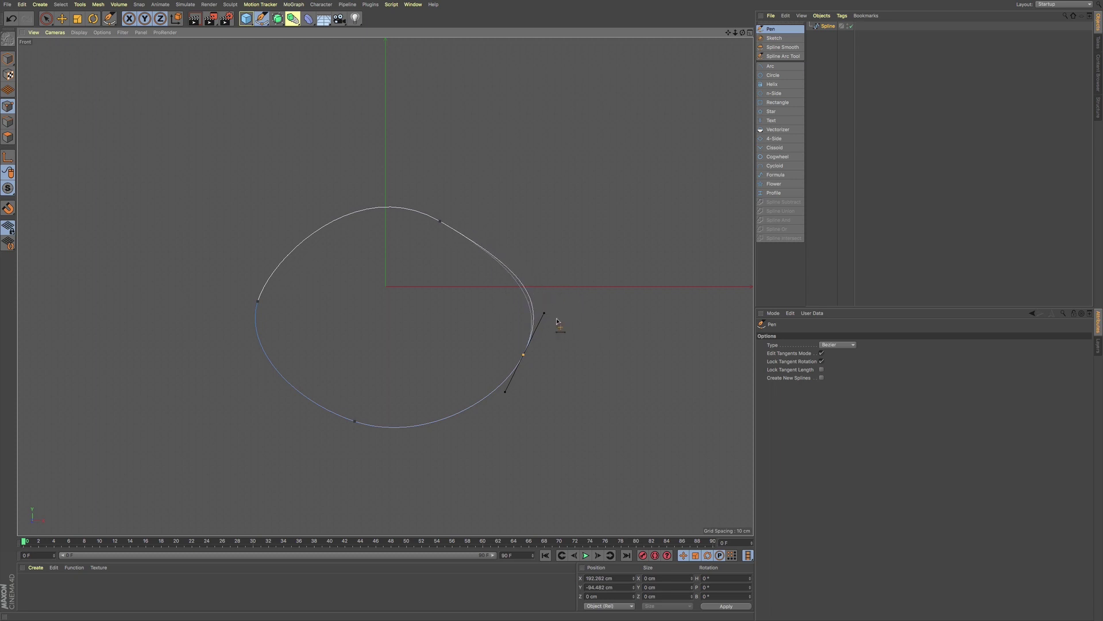
{"action": "left_click", "coordinate": [822, 362]}
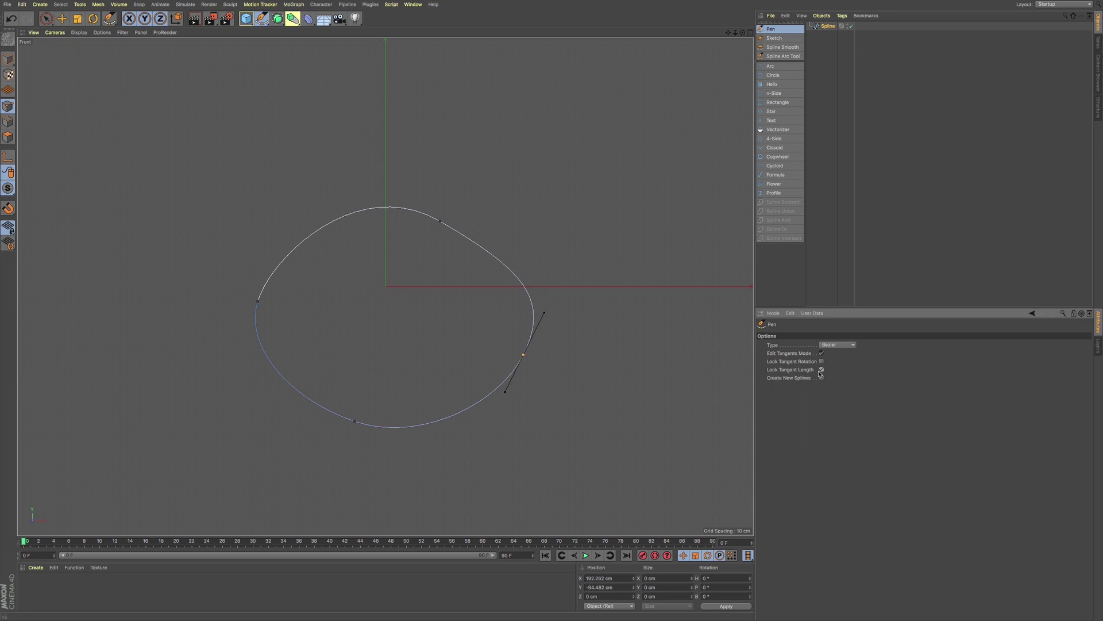
{"action": "mouse_move", "coordinate": [543, 314]}
{"action": "left_mouse_down"}
{"action": "mouse_move", "coordinate": [535, 315]}
{"action": "mouse_move", "coordinate": [580, 294]}
{"action": "mouse_move", "coordinate": [564, 283]}
{"action": "mouse_move", "coordinate": [528, 321]}
{"action": "mouse_move", "coordinate": [558, 325]}
{"action": "left_mouse_up"}
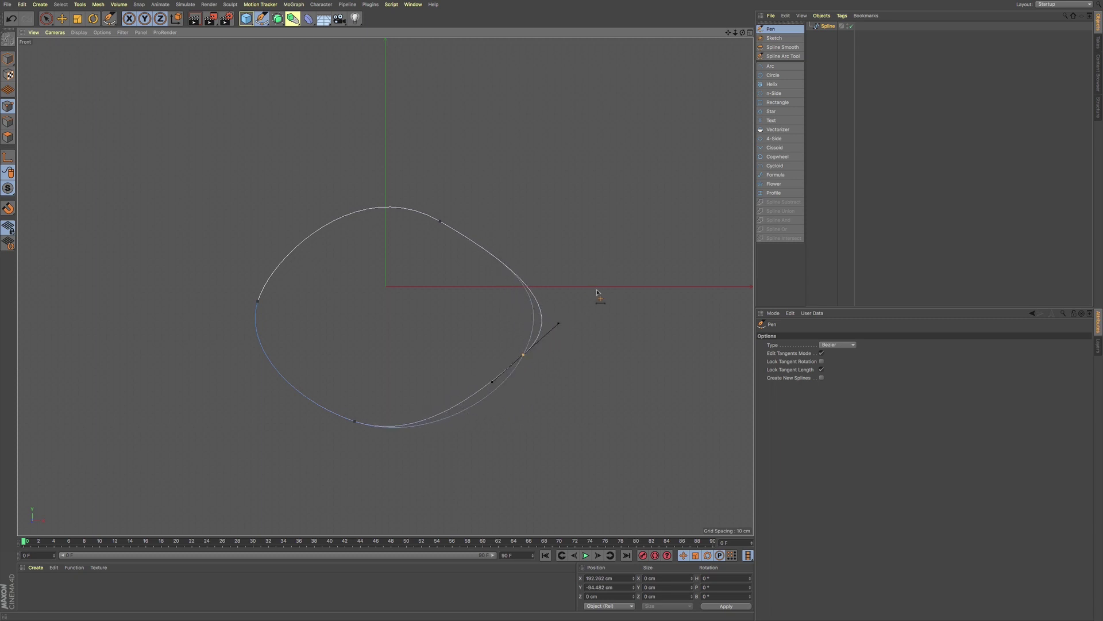
{"action": "left_click_drag", "start_coordinate": [605, 276], "coordinate": [547, 307]}
{"action": "left_click", "coordinate": [821, 370]}
Insert a point on the loop's right segment, bend its tangent, then delete and restore it.
{"action": "left_click", "coordinate": [498, 260]}
{"action": "mouse_move", "coordinate": [487, 249]}
{"action": "left_mouse_down"}
{"action": "mouse_move", "coordinate": [477, 244]}
{"action": "mouse_move", "coordinate": [491, 251]}
{"action": "left_mouse_up"}
{"action": "key", "text": "Delete"}
{"action": "key", "text": "ctrl+z"}
Try Delete, Disconnect Point and Hard Tangents on the top point, undoing each.
{"action": "right_click", "coordinate": [439, 222]}
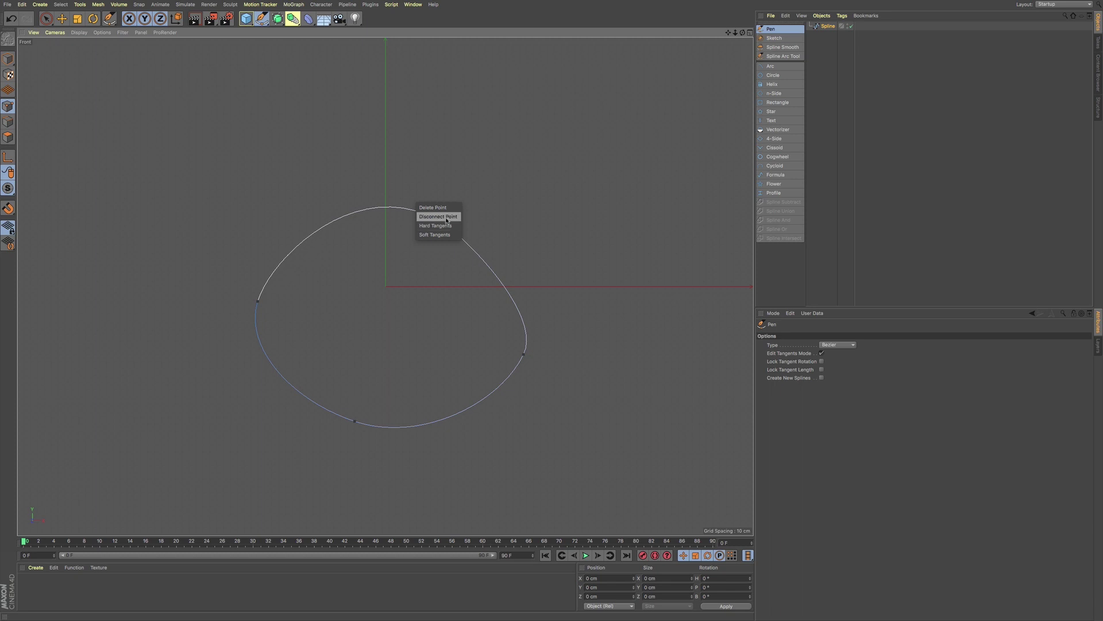
{"action": "left_click", "coordinate": [448, 207]}
{"action": "key", "text": "ctrl+z"}
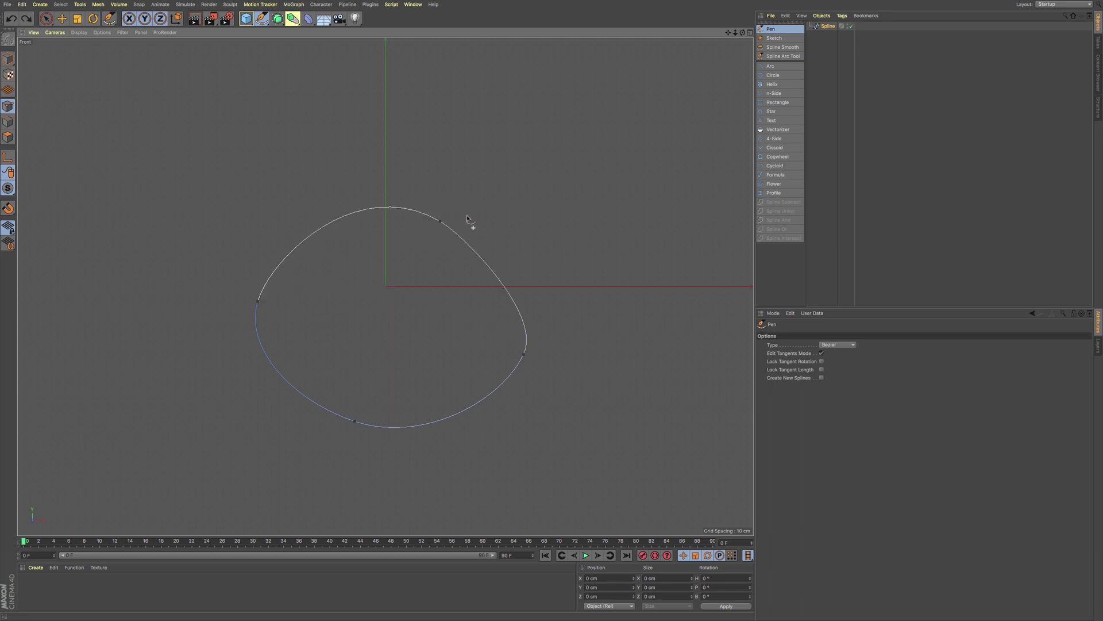
{"action": "right_click", "coordinate": [440, 223]}
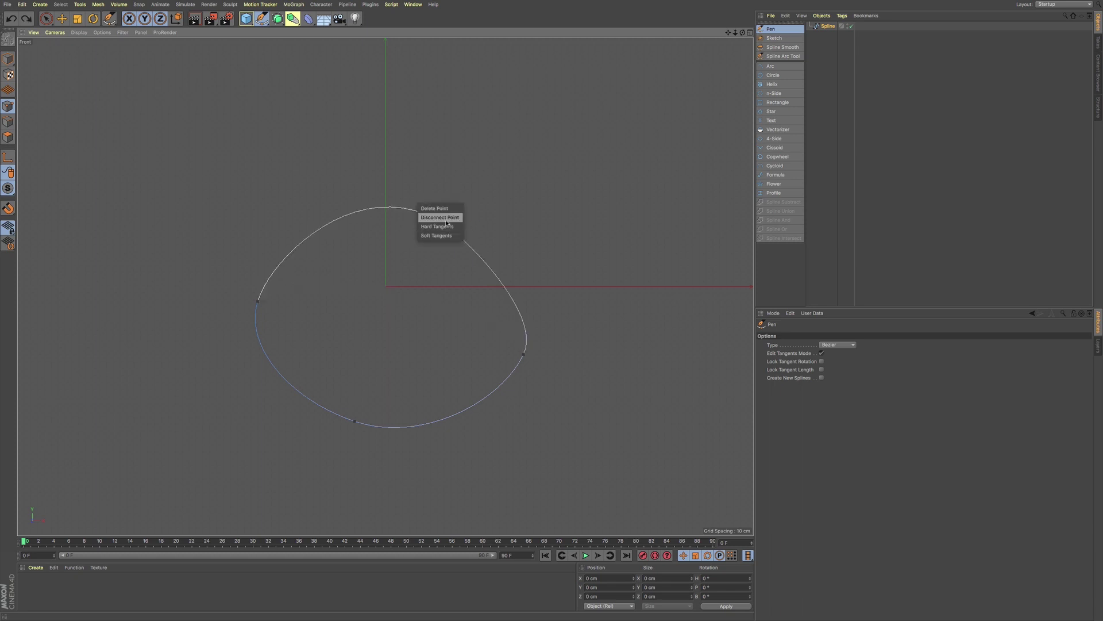
{"action": "left_click", "coordinate": [446, 222]}
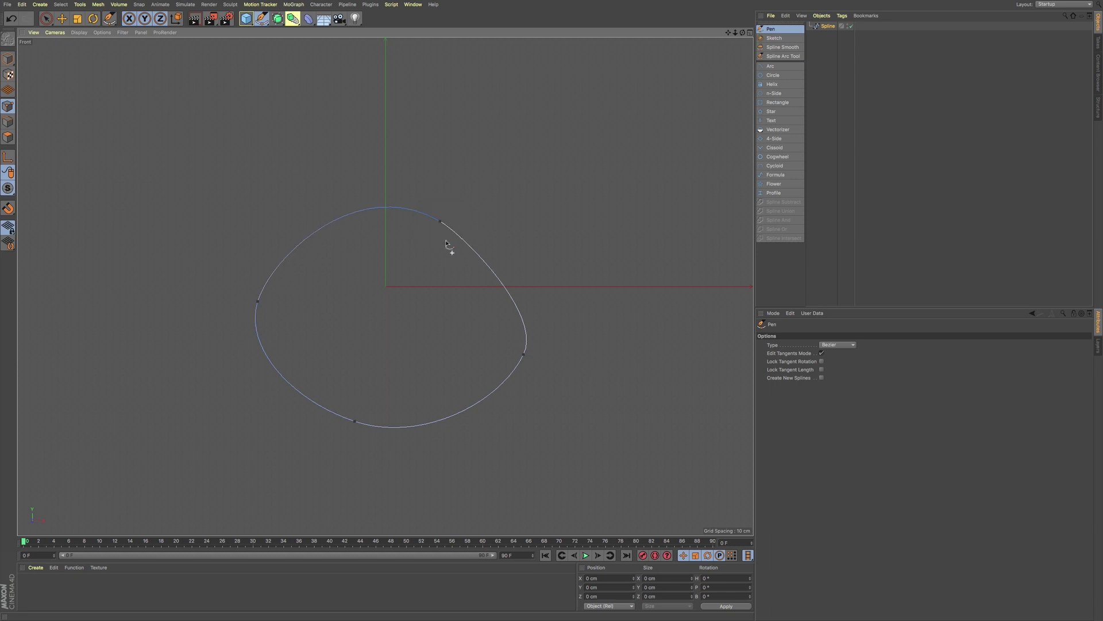
{"action": "key", "text": "ctrl+z"}
{"action": "right_click", "coordinate": [438, 222]}
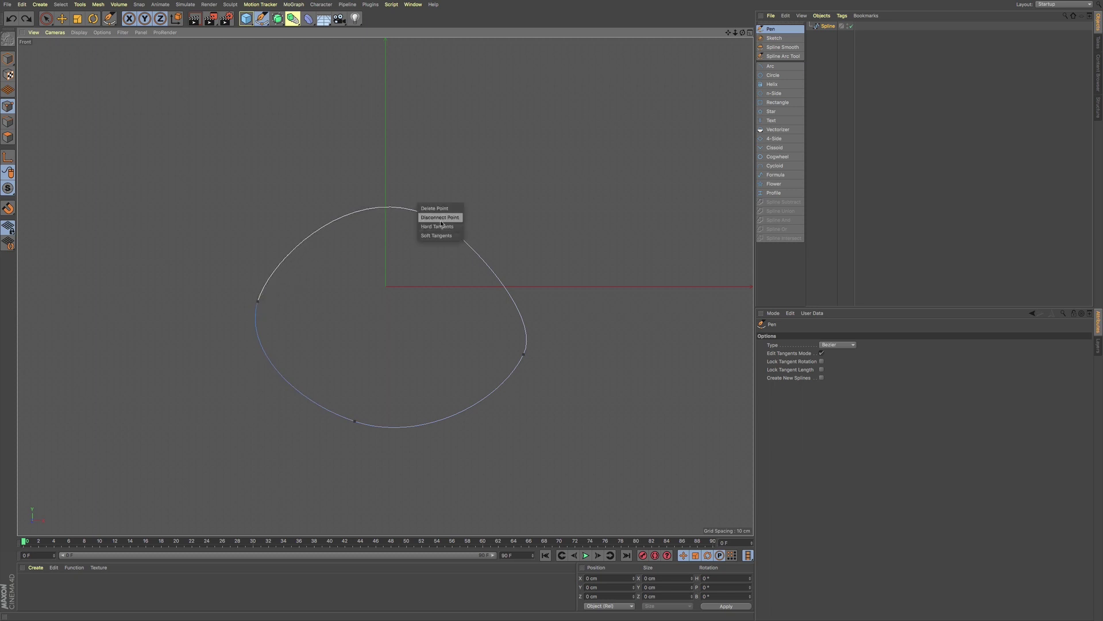
{"action": "left_click", "coordinate": [440, 219]}
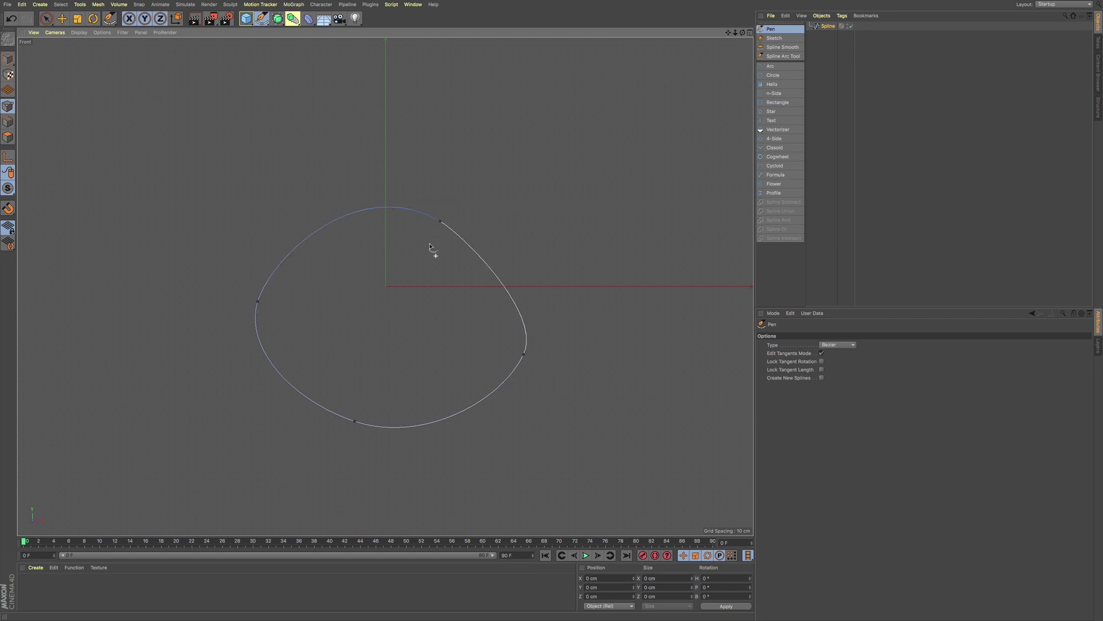
{"action": "key", "text": "ctrl+z"}
{"action": "right_click", "coordinate": [440, 223]}
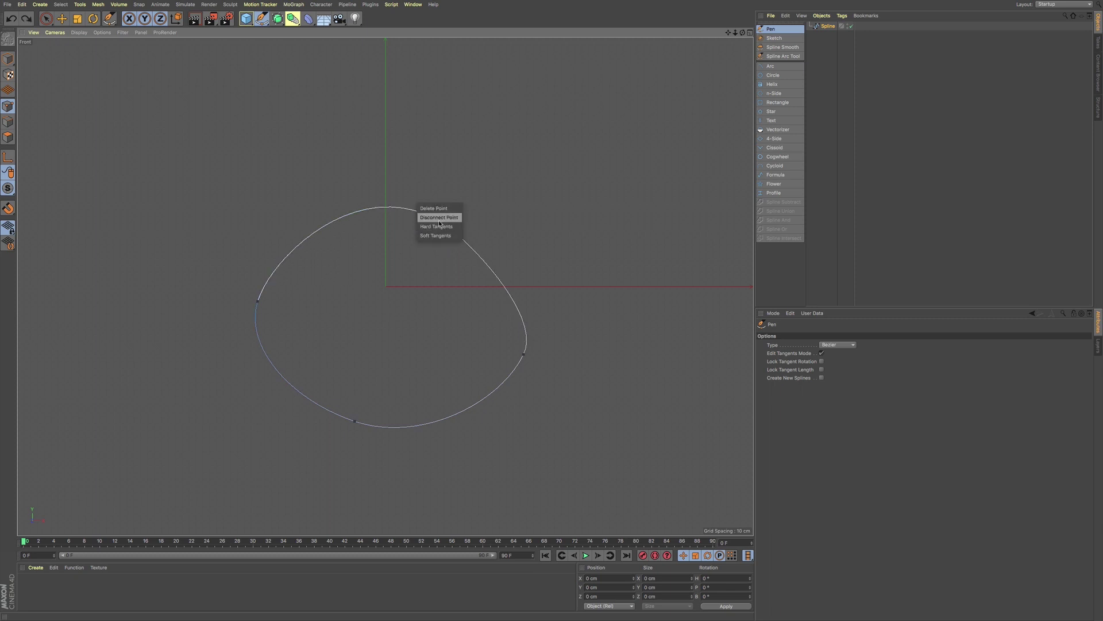
{"action": "left_click", "coordinate": [437, 227]}
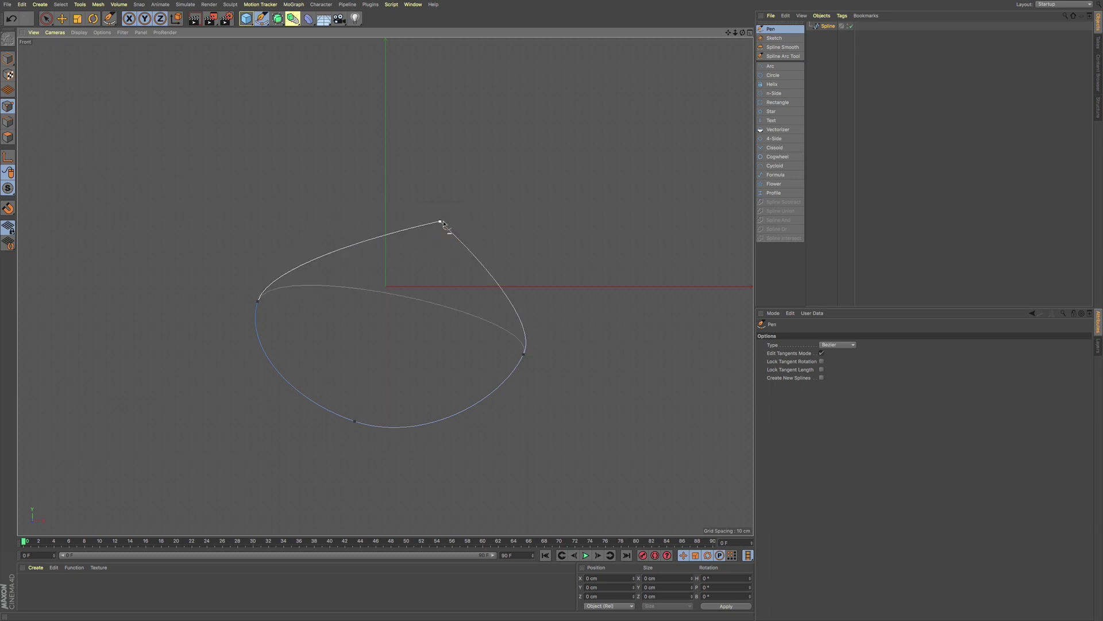
{"action": "key", "text": "ctrl+z"}
Add a point on the upper-right edge and set the top point to Soft Tangents.
{"action": "left_click", "coordinate": [440, 225]}
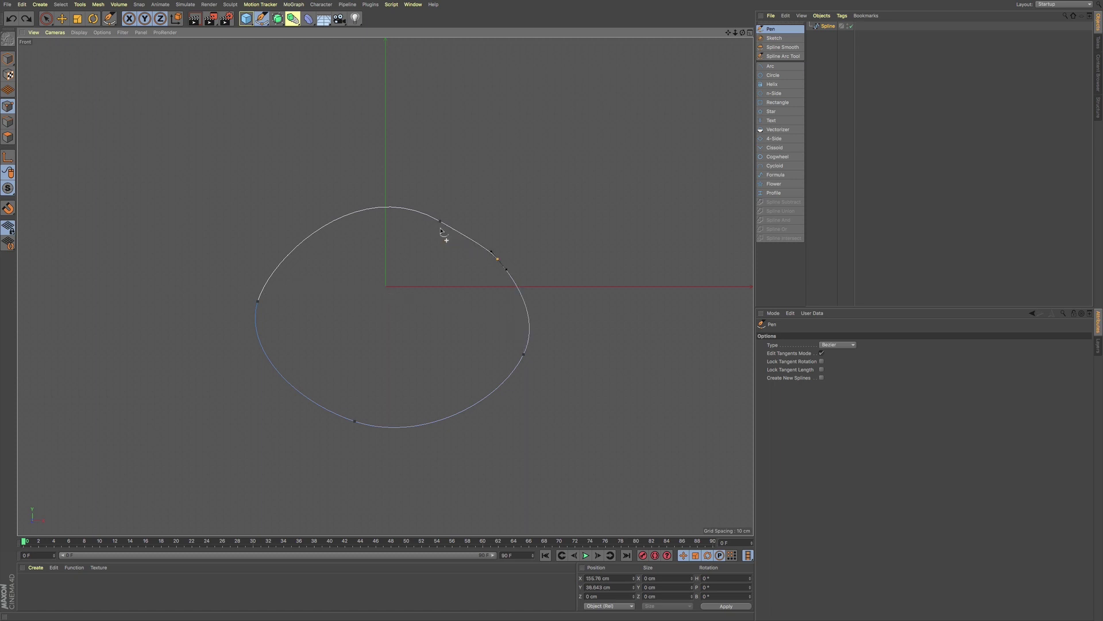
{"action": "right_click", "coordinate": [440, 223]}
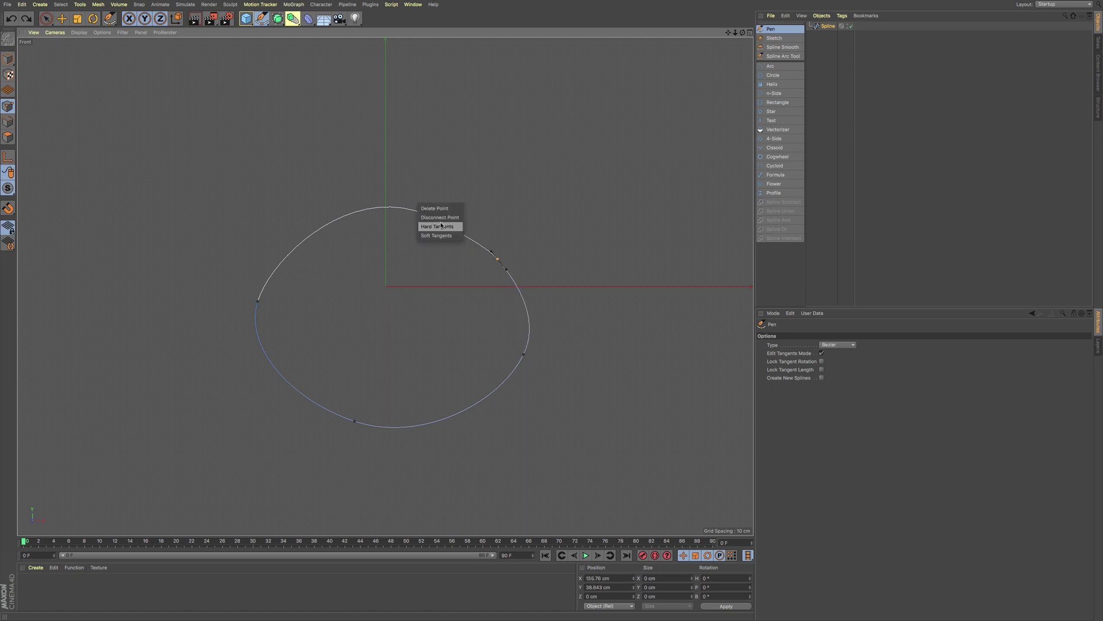
{"action": "left_click", "coordinate": [442, 226]}
{"action": "right_click", "coordinate": [440, 223]}
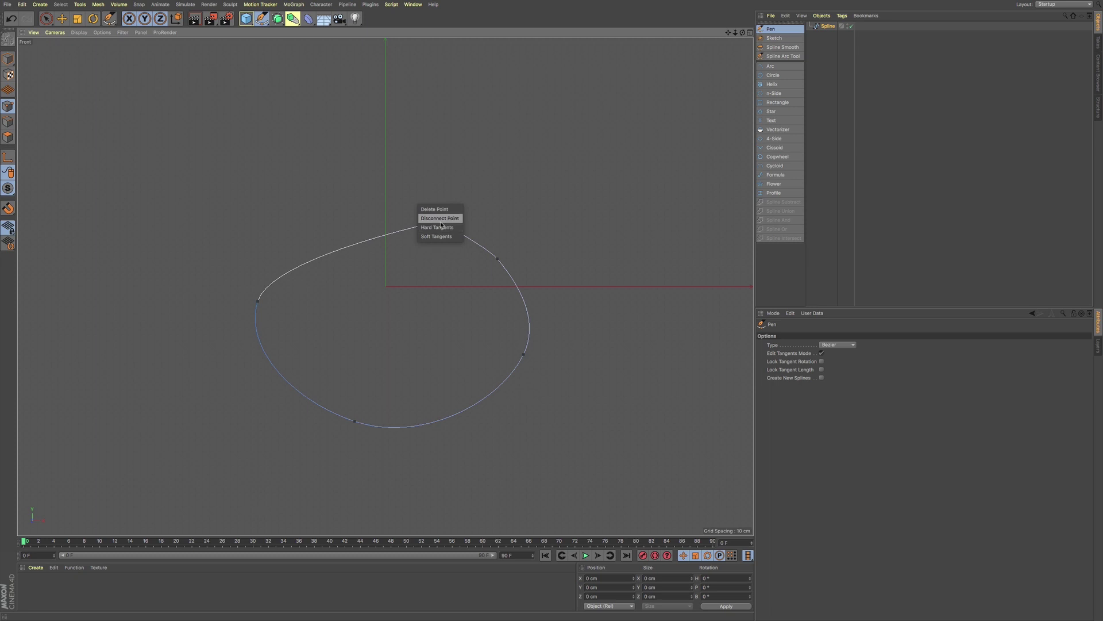
{"action": "left_click", "coordinate": [443, 236]}
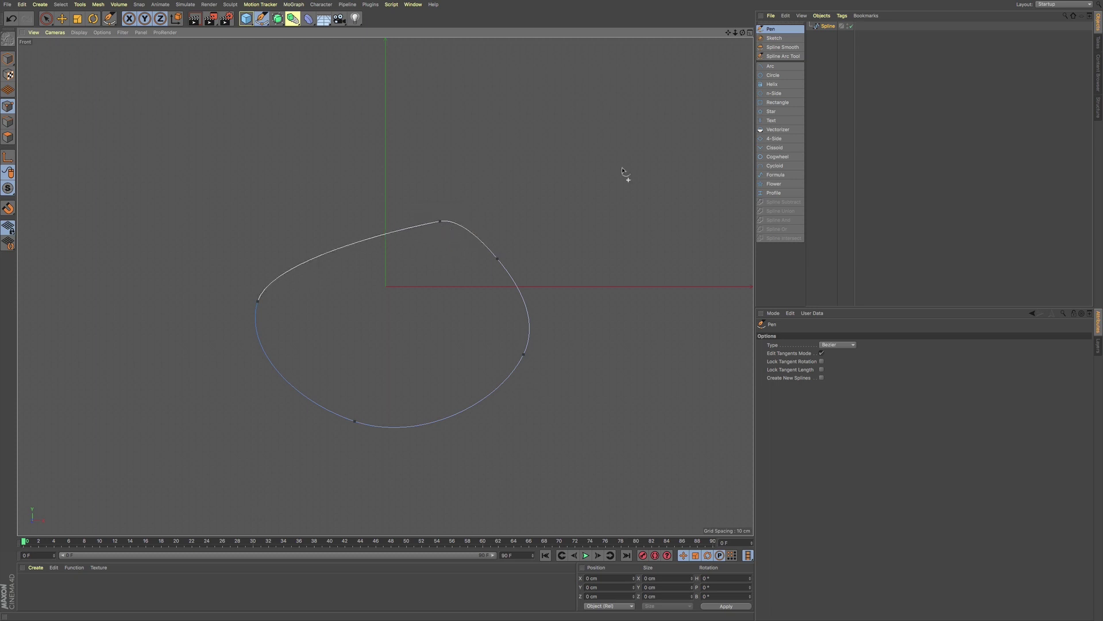
Set the Sketch tool Radius to 48 and sketch a wavy open spline above the loop.
{"action": "left_click", "coordinate": [775, 38]}
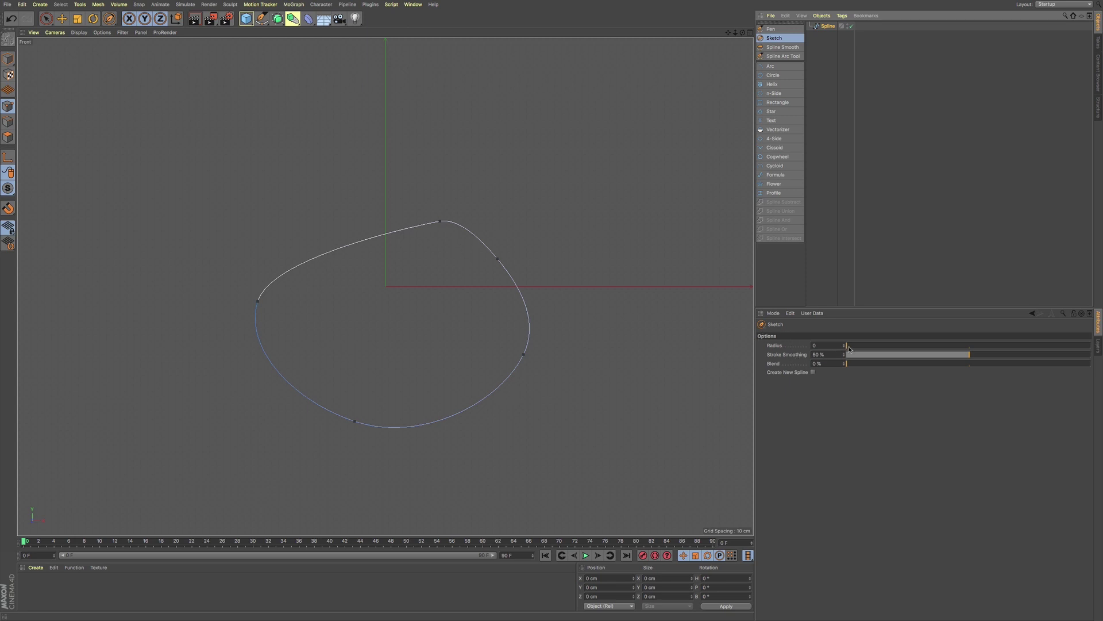
{"action": "left_click_drag", "start_coordinate": [850, 349], "coordinate": [905, 347]}
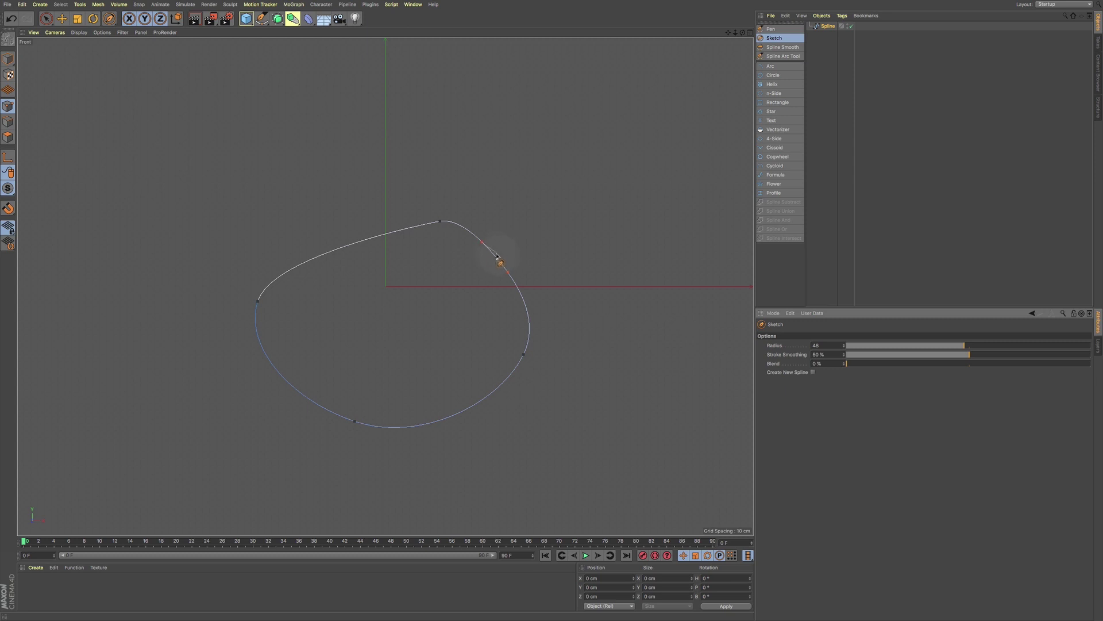
{"action": "mouse_move", "coordinate": [368, 241]}
{"action": "left_mouse_down"}
{"action": "mouse_move", "coordinate": [314, 258]}
{"action": "mouse_move", "coordinate": [383, 228]}
{"action": "mouse_move", "coordinate": [331, 251]}
{"action": "mouse_move", "coordinate": [365, 234]}
{"action": "mouse_move", "coordinate": [440, 226]}
{"action": "mouse_move", "coordinate": [392, 237]}
{"action": "mouse_move", "coordinate": [423, 222]}
{"action": "left_mouse_up"}
{"action": "mouse_move", "coordinate": [472, 130]}
{"action": "left_mouse_down"}
{"action": "mouse_move", "coordinate": [496, 122]}
{"action": "mouse_move", "coordinate": [556, 148]}
{"action": "mouse_move", "coordinate": [610, 209]}
{"action": "mouse_move", "coordinate": [625, 267]}
{"action": "left_mouse_up"}
Sketch a second wavy spline to the right and zigzag strokes along the loop's top-left edge.
{"action": "left_click_drag", "start_coordinate": [612, 110], "coordinate": [643, 117]}
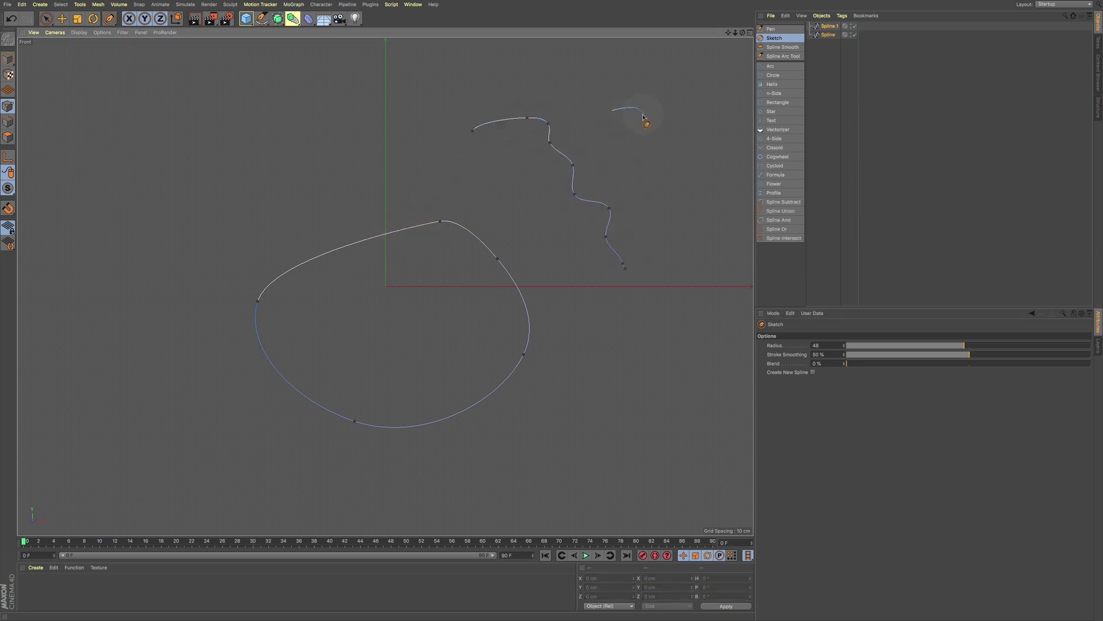
{"action": "left_click_drag", "start_coordinate": [685, 219], "coordinate": [698, 241]}
{"action": "left_click_drag", "start_coordinate": [369, 237], "coordinate": [300, 268]}
{"action": "mouse_move", "coordinate": [318, 257]}
{"action": "left_mouse_down"}
{"action": "mouse_move", "coordinate": [301, 270]}
{"action": "mouse_move", "coordinate": [318, 255]}
{"action": "mouse_move", "coordinate": [414, 237]}
{"action": "left_mouse_up"}
{"action": "mouse_move", "coordinate": [313, 258]}
{"action": "left_mouse_down"}
{"action": "mouse_move", "coordinate": [416, 228]}
{"action": "mouse_move", "coordinate": [389, 252]}
{"action": "mouse_move", "coordinate": [308, 277]}
{"action": "left_mouse_up"}
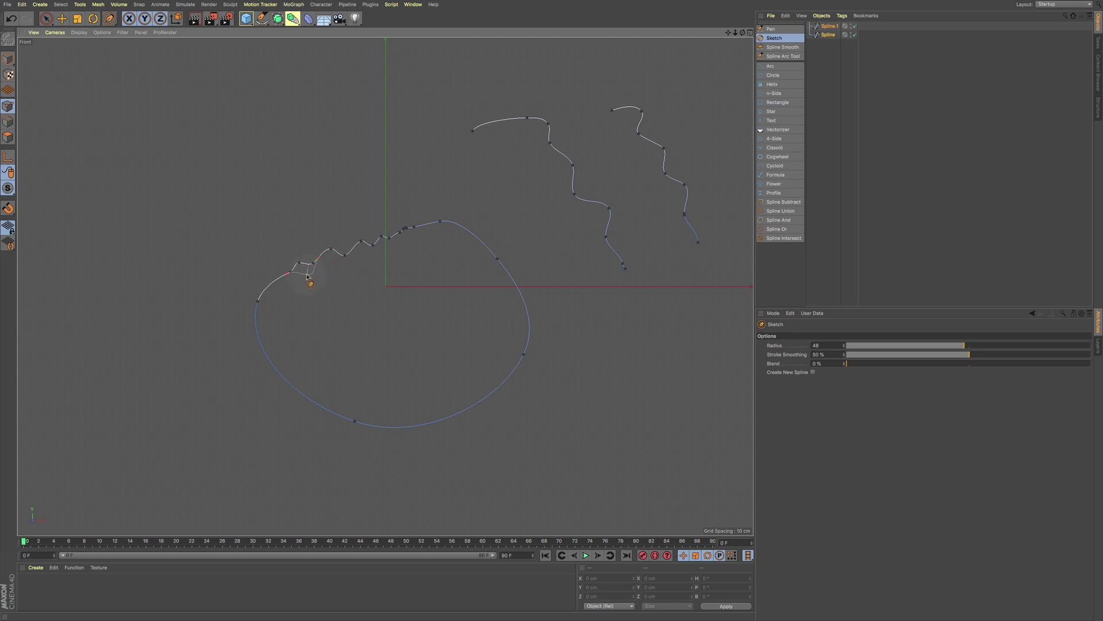
Smooth the top-left zigzag with Spline Smooth at 21% strength, then sketch small kinks there.
{"action": "key", "text": "shift"}
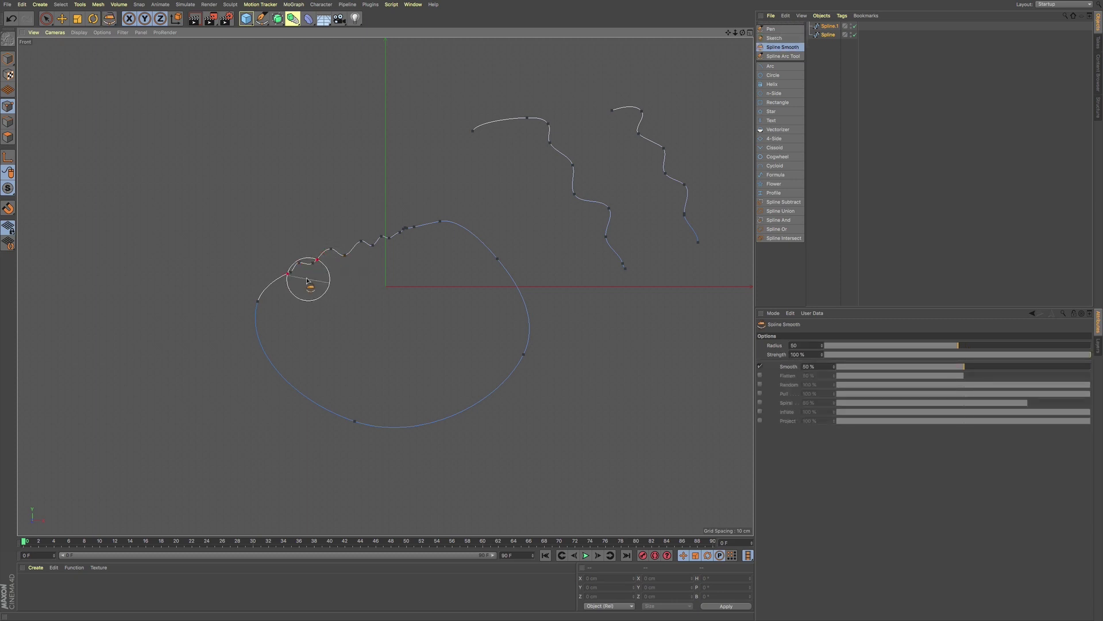
{"action": "mouse_move", "coordinate": [308, 281]}
{"action": "left_mouse_down"}
{"action": "mouse_move", "coordinate": [296, 273]}
{"action": "mouse_move", "coordinate": [380, 235]}
{"action": "mouse_move", "coordinate": [333, 251]}
{"action": "mouse_move", "coordinate": [355, 252]}
{"action": "mouse_move", "coordinate": [353, 262]}
{"action": "left_mouse_up"}
{"action": "left_click_drag", "start_coordinate": [1054, 356], "coordinate": [914, 353]}
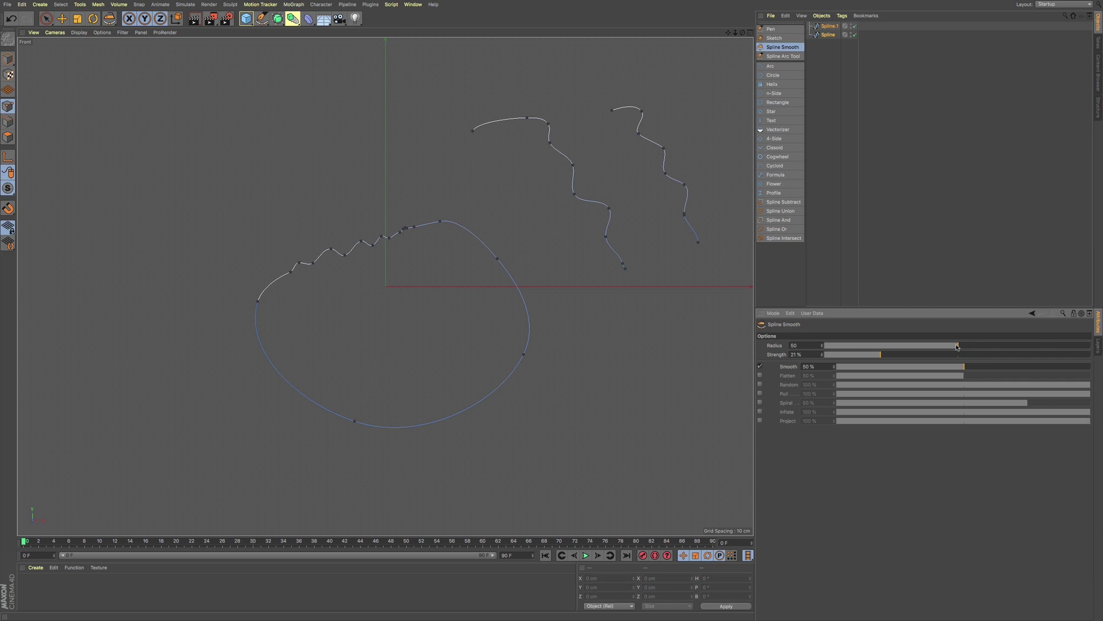
{"action": "mouse_move", "coordinate": [291, 278]}
{"action": "left_mouse_down"}
{"action": "mouse_move", "coordinate": [316, 257]}
{"action": "mouse_move", "coordinate": [397, 241]}
{"action": "left_mouse_up"}
{"action": "key", "text": "shift+s"}
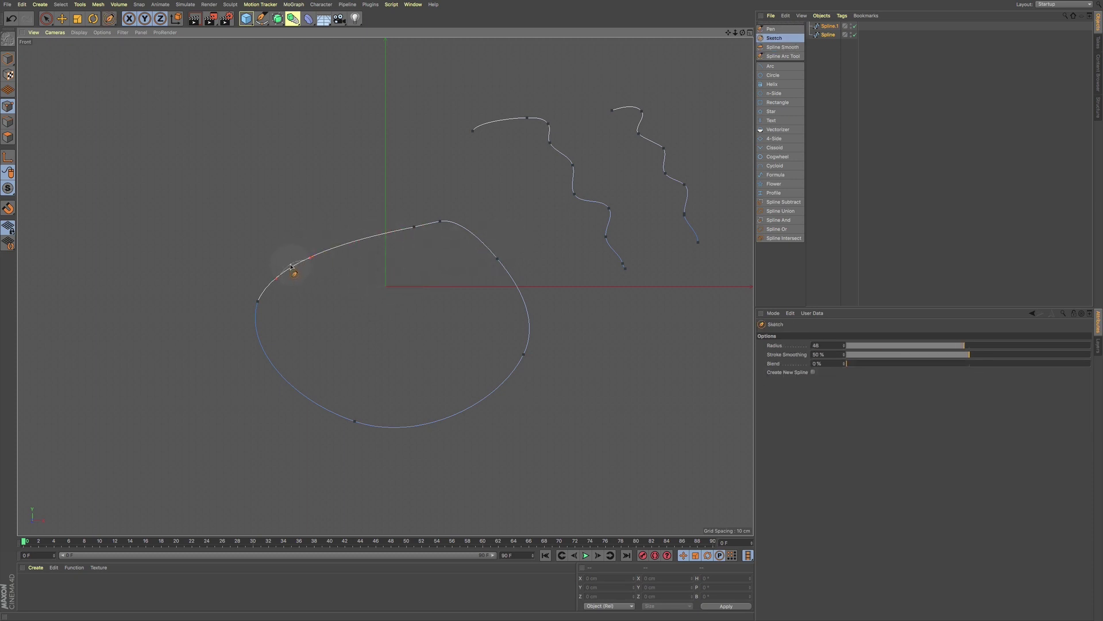
{"action": "mouse_move", "coordinate": [288, 260]}
{"action": "left_mouse_down"}
{"action": "mouse_move", "coordinate": [402, 230]}
{"action": "mouse_move", "coordinate": [467, 245]}
{"action": "mouse_move", "coordinate": [364, 254]}
{"action": "mouse_move", "coordinate": [472, 231]}
{"action": "left_mouse_up"}
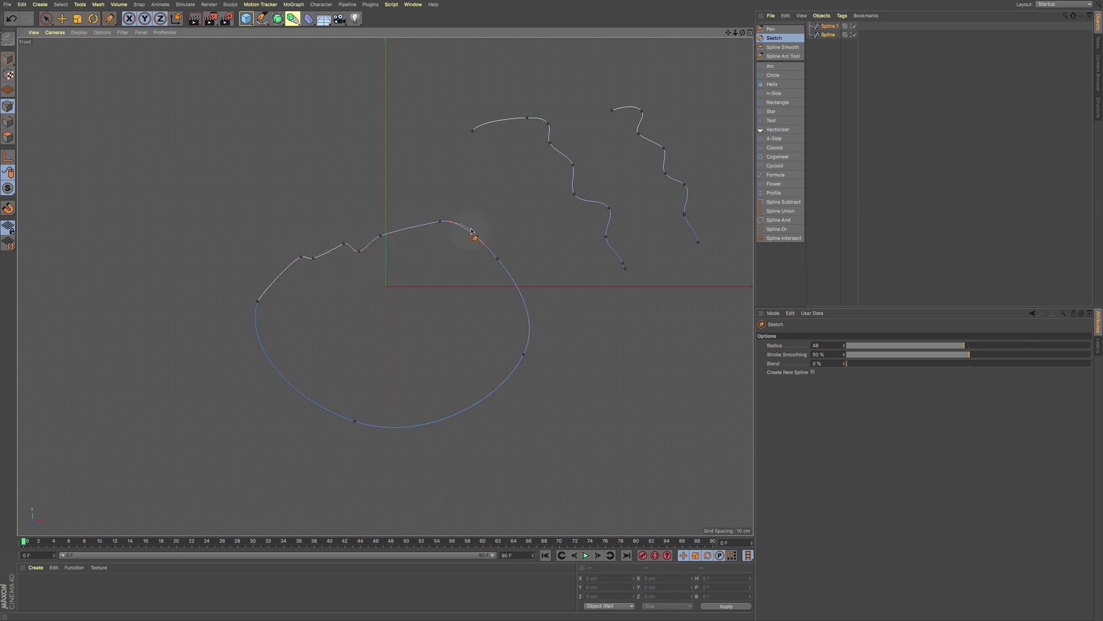
With Spline Smooth, smooth the left open spline's upper part and the right spline's wavy middle.
{"action": "left_click", "coordinate": [784, 48]}
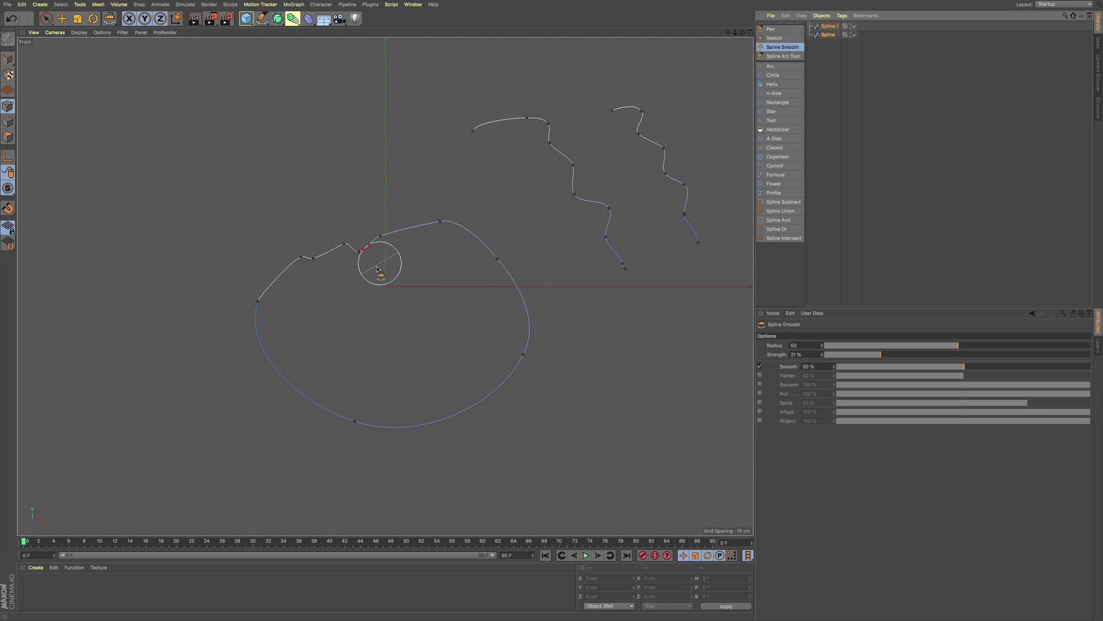
{"action": "left_click", "coordinate": [782, 47]}
{"action": "mouse_move", "coordinate": [336, 259]}
{"action": "left_mouse_down"}
{"action": "mouse_move", "coordinate": [314, 257]}
{"action": "mouse_move", "coordinate": [435, 226]}
{"action": "mouse_move", "coordinate": [462, 235]}
{"action": "mouse_move", "coordinate": [492, 257]}
{"action": "mouse_move", "coordinate": [537, 327]}
{"action": "mouse_move", "coordinate": [508, 377]}
{"action": "left_mouse_up"}
{"action": "mouse_move", "coordinate": [627, 251]}
{"action": "left_mouse_down"}
{"action": "mouse_move", "coordinate": [609, 211]}
{"action": "mouse_move", "coordinate": [521, 128]}
{"action": "mouse_move", "coordinate": [628, 113]}
{"action": "mouse_move", "coordinate": [663, 153]}
{"action": "mouse_move", "coordinate": [694, 242]}
{"action": "left_mouse_up"}
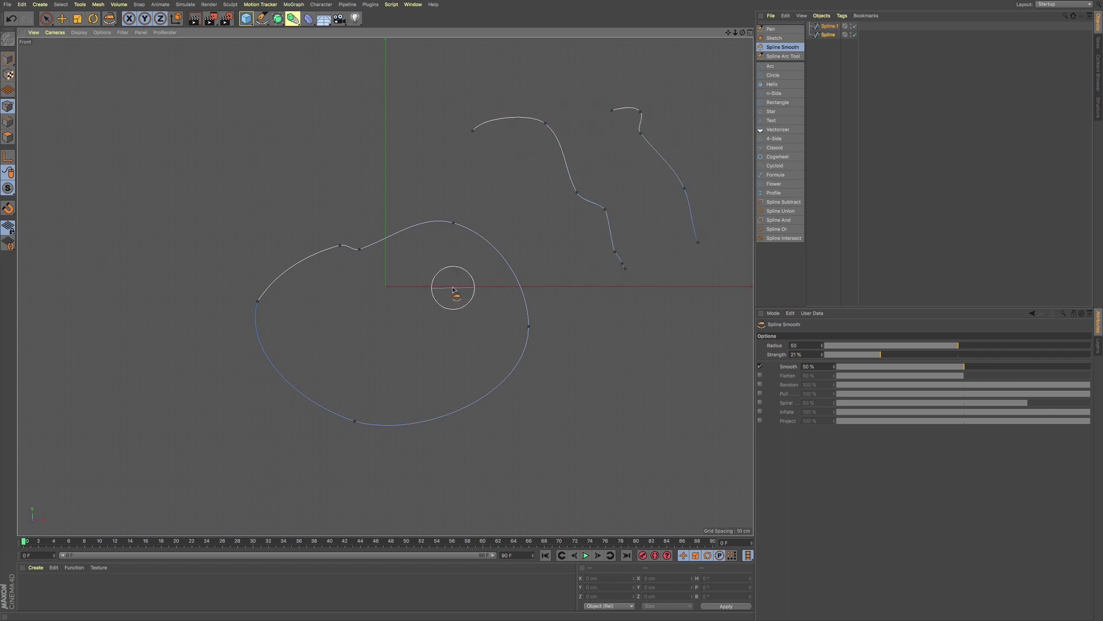
Bulge the loop's top segment into an arc with the Spline Arc Tool and reshape it.
{"action": "left_click", "coordinate": [783, 57]}
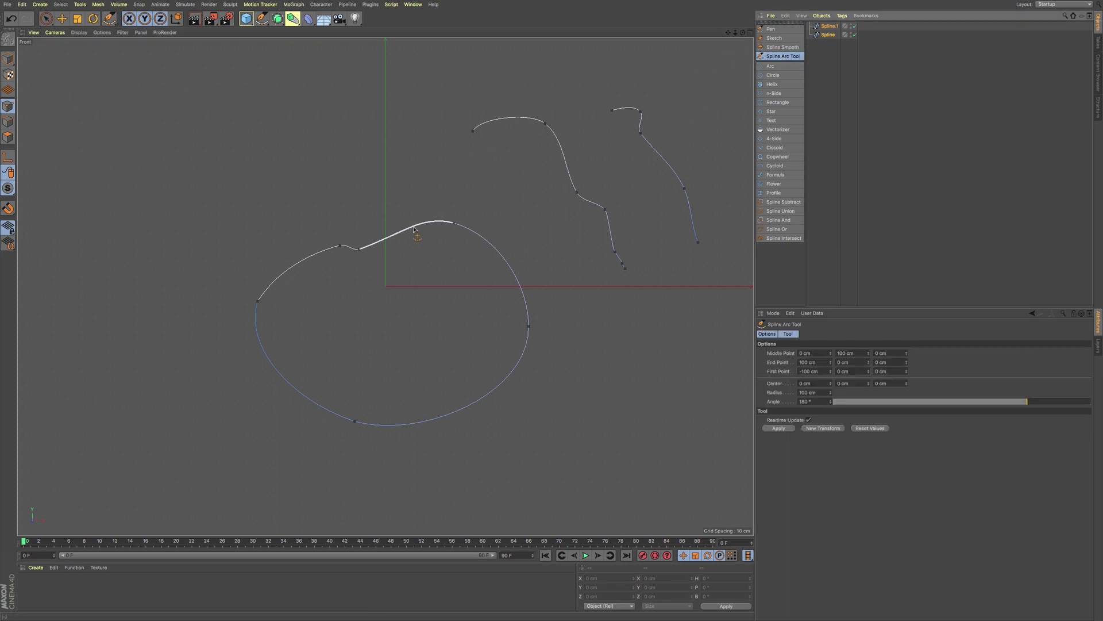
{"action": "left_click_drag", "start_coordinate": [413, 227], "coordinate": [402, 189]}
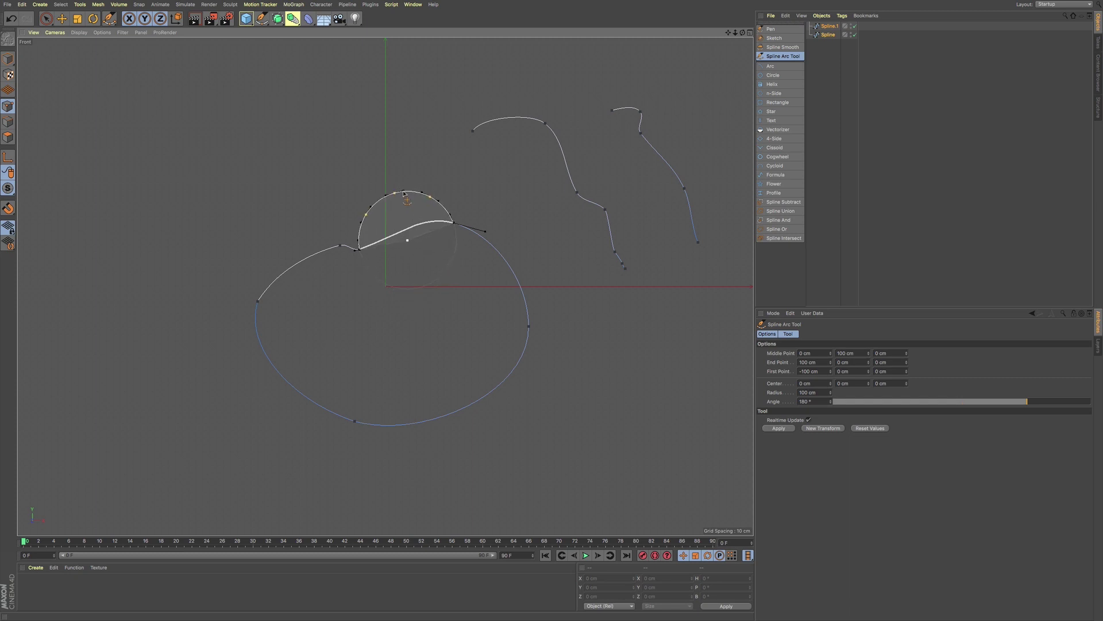
{"action": "left_click_drag", "start_coordinate": [404, 193], "coordinate": [413, 210]}
Arc the loop's right segment: middle point 9 cm left, end point 1 cm left, adjust the centre, angle 142°.
{"action": "left_click_drag", "start_coordinate": [515, 277], "coordinate": [556, 251]}
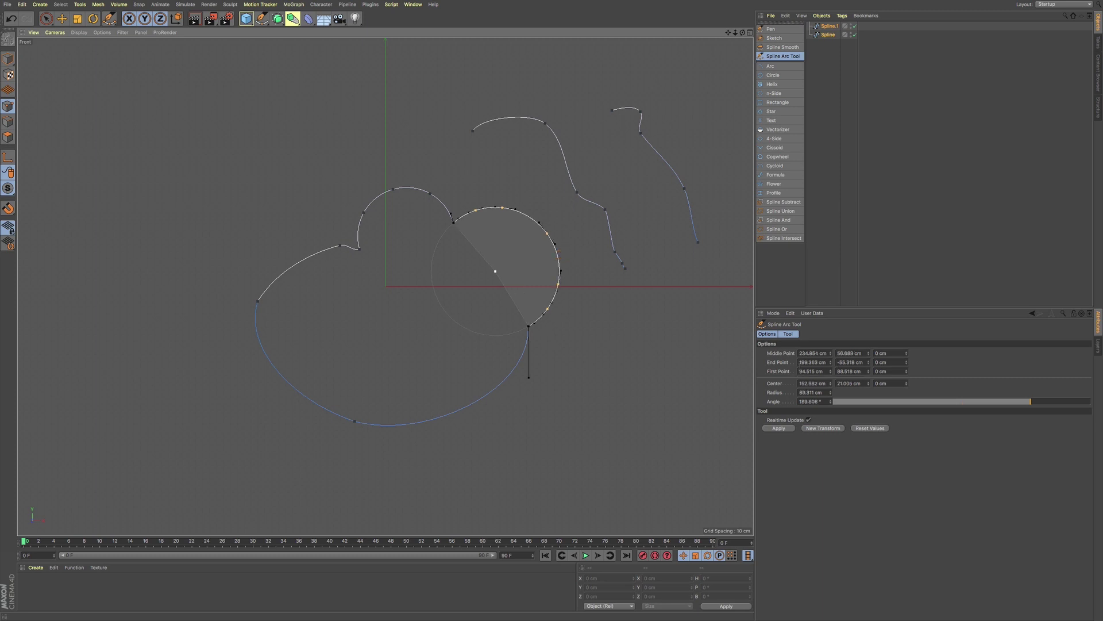
{"action": "left_click_drag", "start_coordinate": [831, 356], "coordinate": [909, 361]}
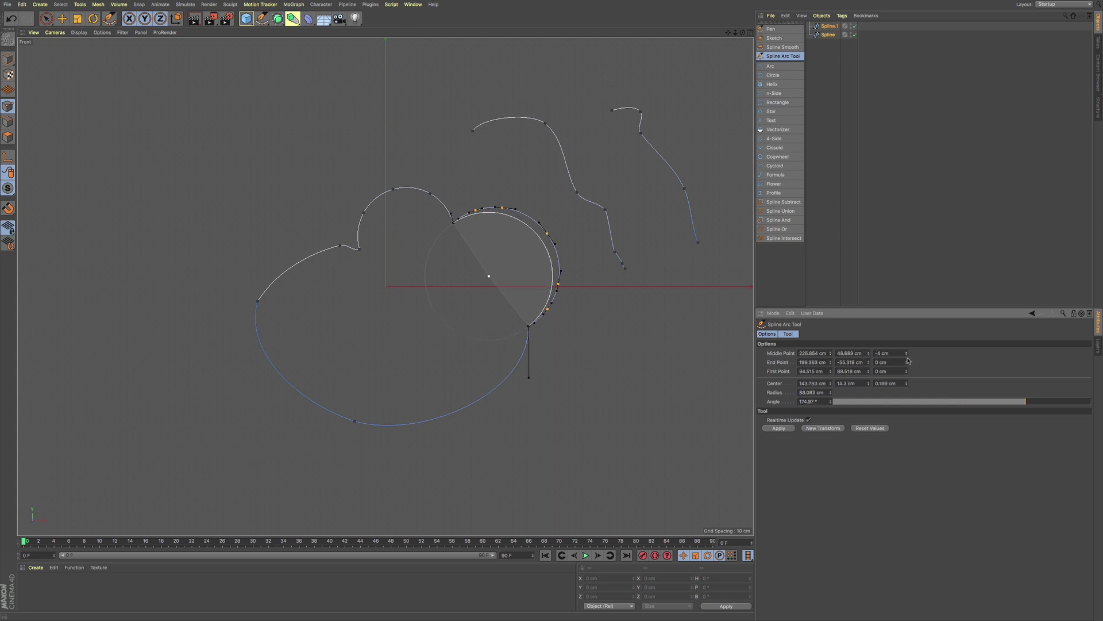
{"action": "left_click", "coordinate": [830, 363]}
{"action": "left_click_drag", "start_coordinate": [831, 383], "coordinate": [832, 380]}
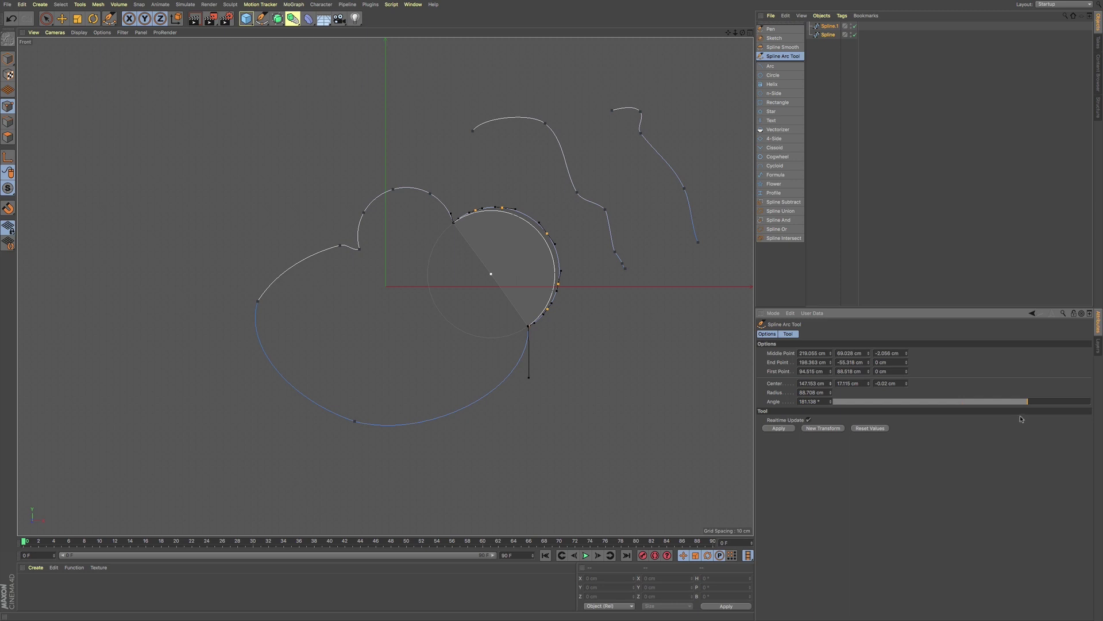
{"action": "left_click_drag", "start_coordinate": [1024, 404], "coordinate": [1013, 405]}
Bulge both open splines' top segments and a lower loop segment into round arcs.
{"action": "left_click_drag", "start_coordinate": [566, 166], "coordinate": [595, 146]}
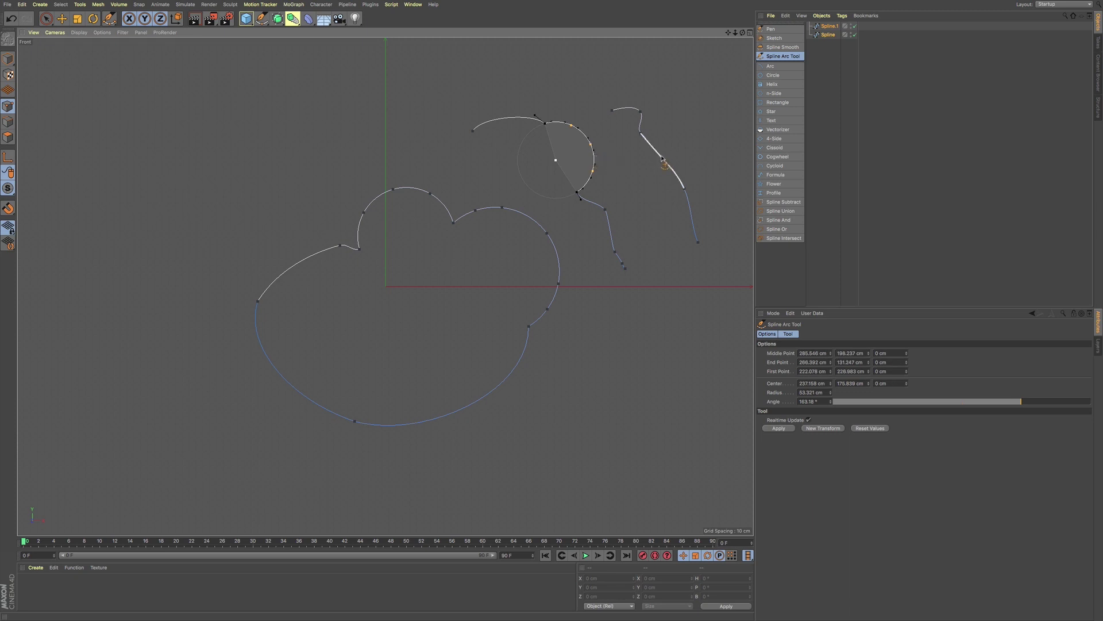
{"action": "left_click_drag", "start_coordinate": [662, 158], "coordinate": [676, 148]}
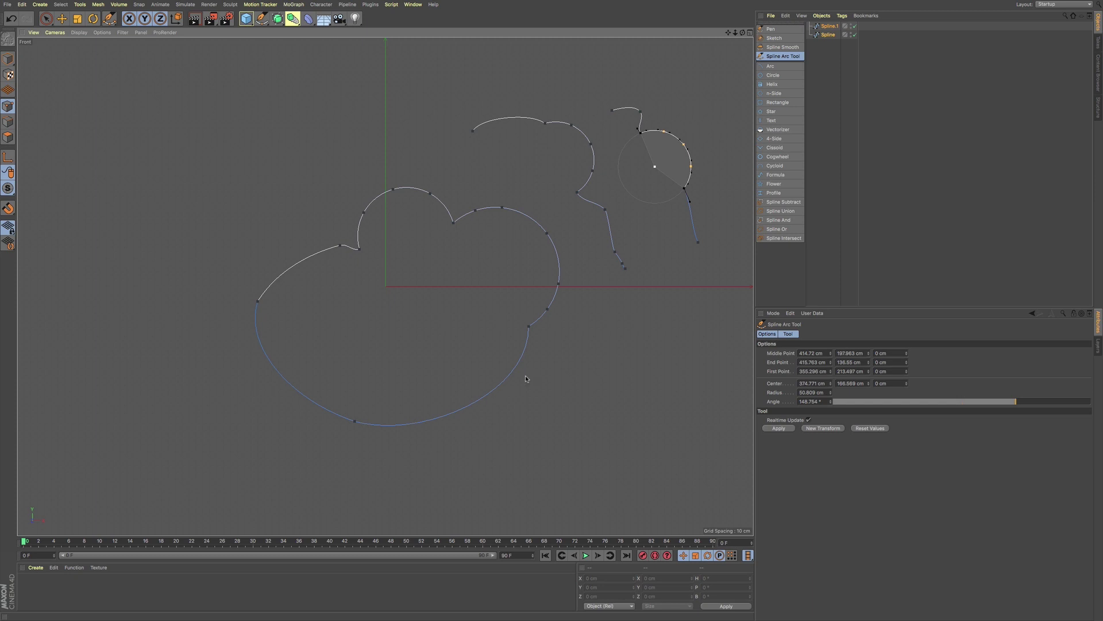
{"action": "left_click_drag", "start_coordinate": [517, 379], "coordinate": [522, 380]}
{"action": "left_click", "coordinate": [775, 30]}
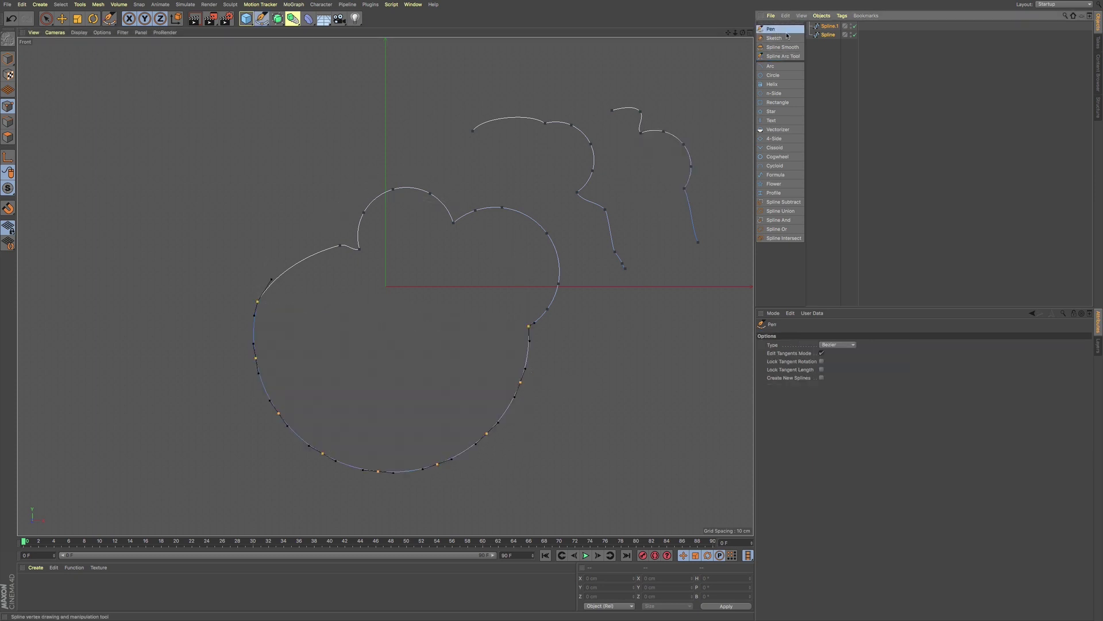
Try the Pen's Linear, Cubic, Akima and B-Spline types, leaving it set to Bezier.
{"action": "left_click", "coordinate": [851, 345]}
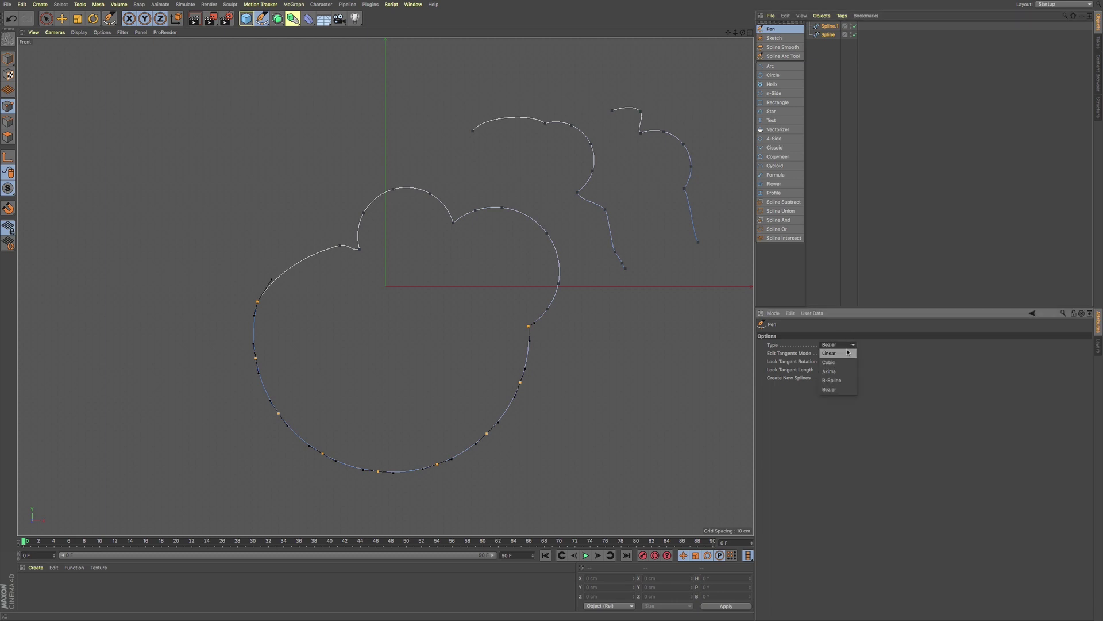
{"action": "left_click", "coordinate": [850, 353]}
{"action": "left_click", "coordinate": [855, 345]}
{"action": "left_click", "coordinate": [854, 353]}
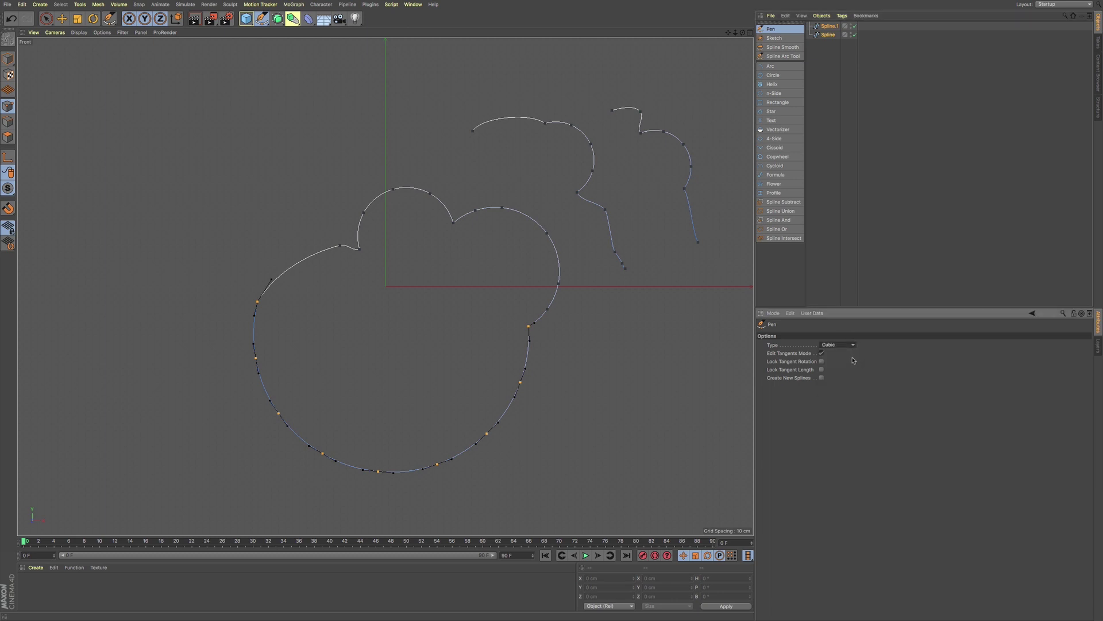
{"action": "left_click", "coordinate": [852, 345]}
{"action": "left_click", "coordinate": [849, 371]}
{"action": "left_click", "coordinate": [850, 346]}
{"action": "left_click", "coordinate": [850, 380]}
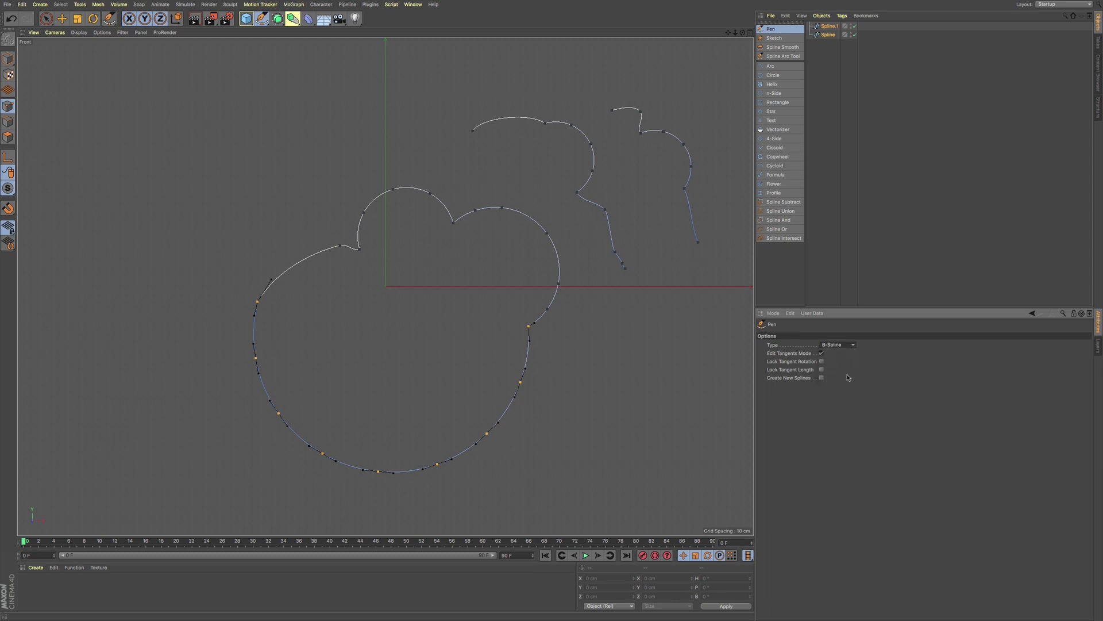
{"action": "left_click", "coordinate": [852, 345]}
{"action": "left_click", "coordinate": [839, 389]}
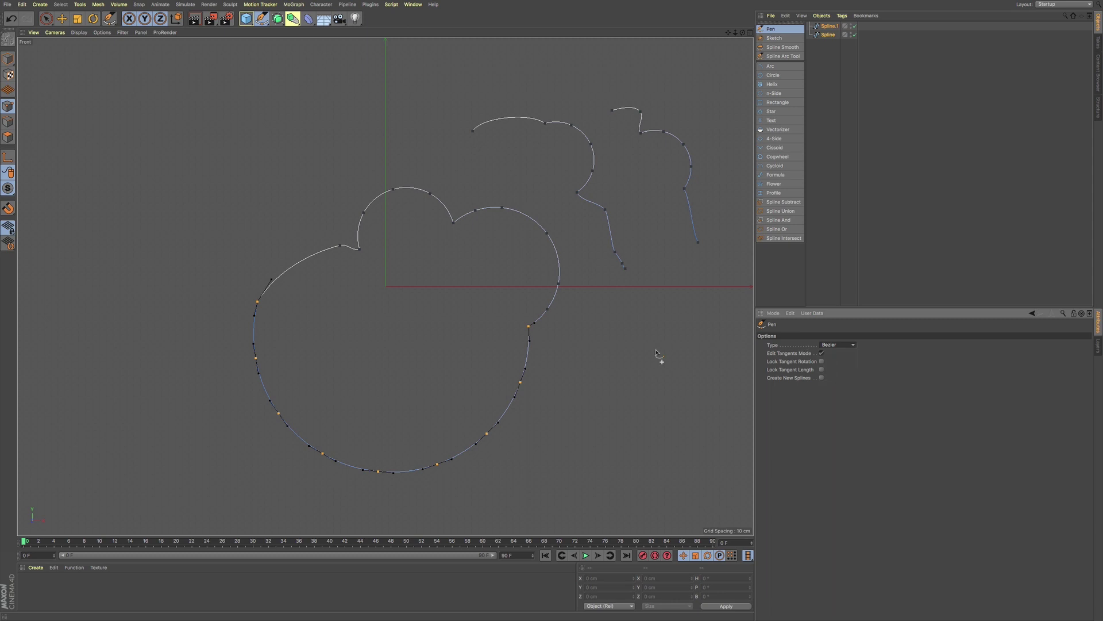